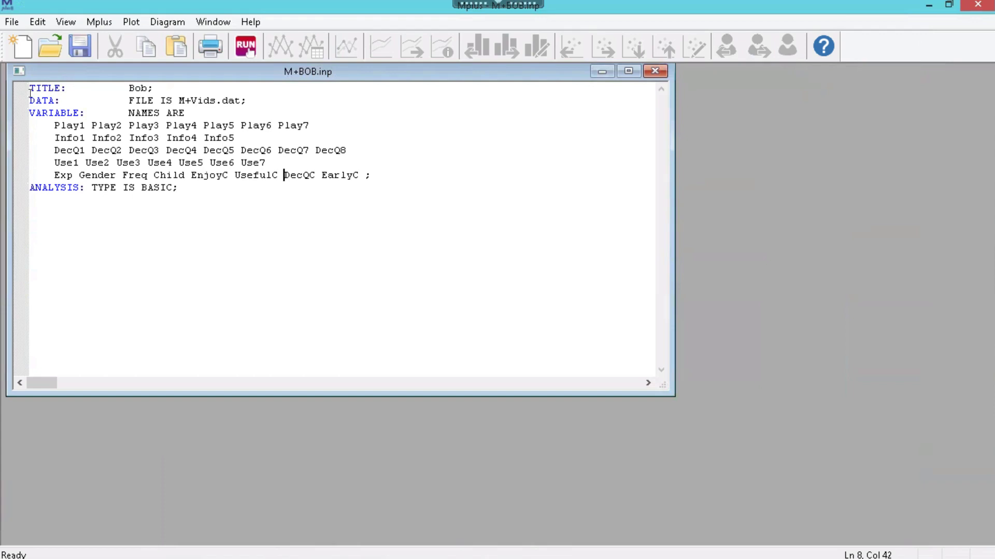
- Copy the whole M+BOB input into a new blank input document
key(ctrl+a)
key(ctrl+c)
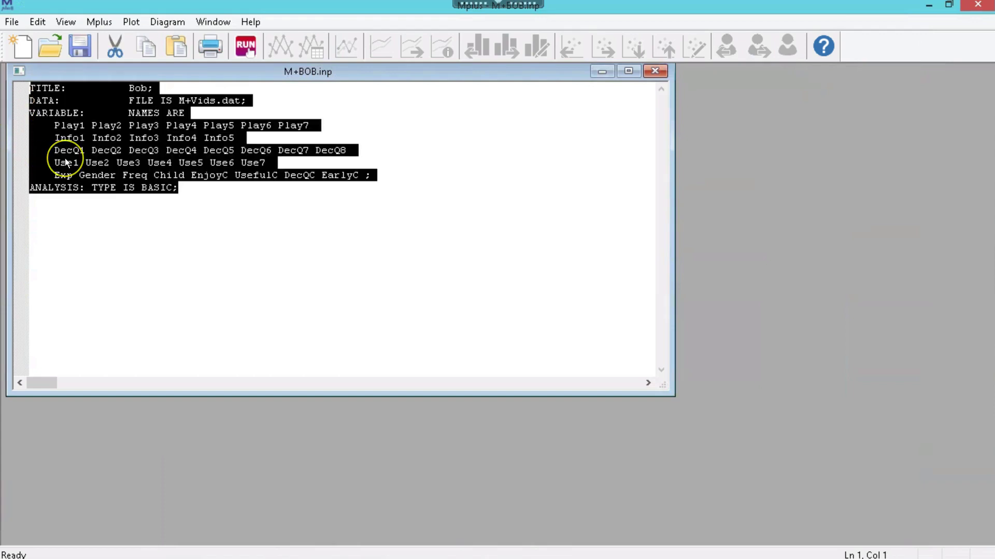
click(24, 54)
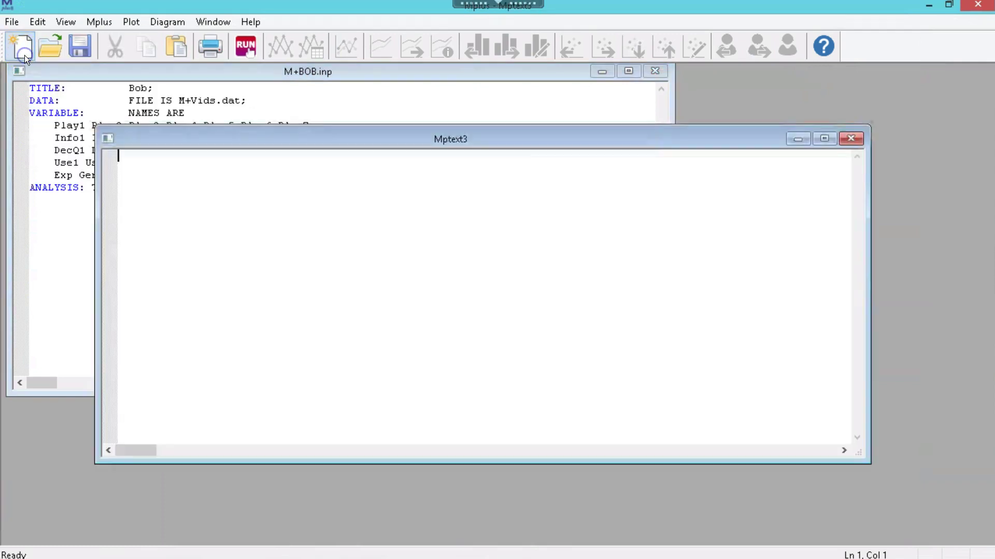
key(ctrl+v)
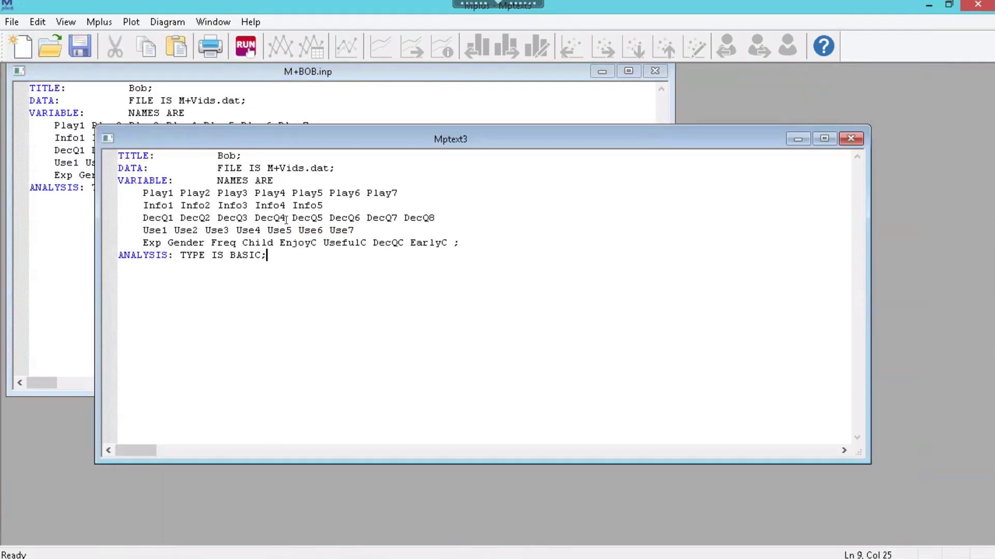
- Replace the title word Bob with Basic Descriptives
double_click(225, 156)
text(Basics)
key(BackSpace)
key(BackSpace)
key(BackSpace)
key(BackSpace)
key(BackSpace)
key(BackSpace)
text(Basic Descriptives)
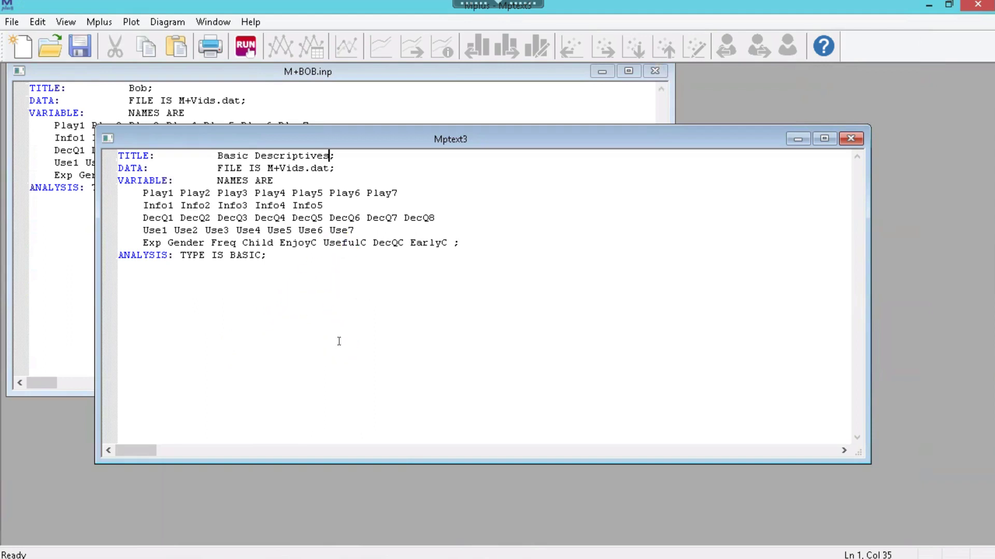
- Save the new input as M+Basic.inp and run it to produce m+basic.out
key(ctrl+s)
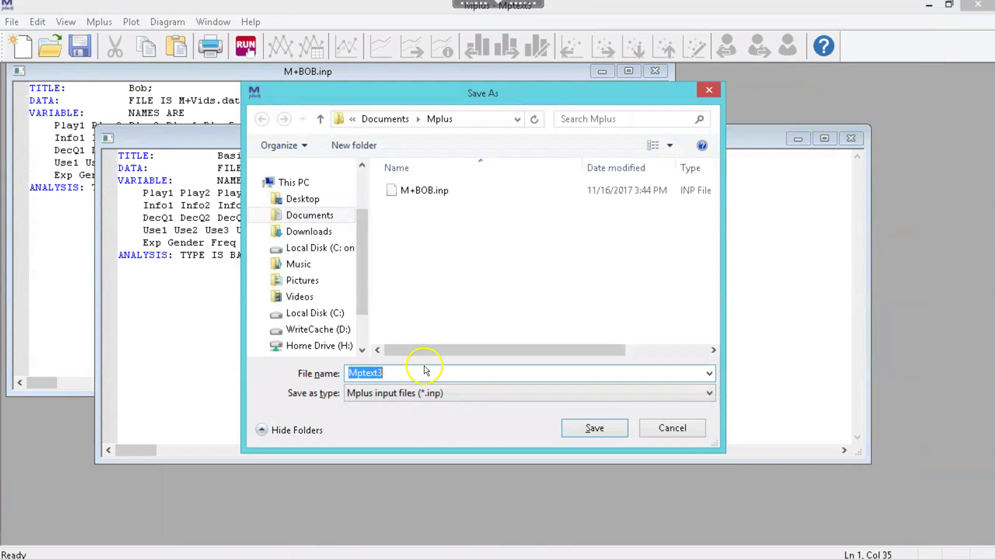
text(M+)
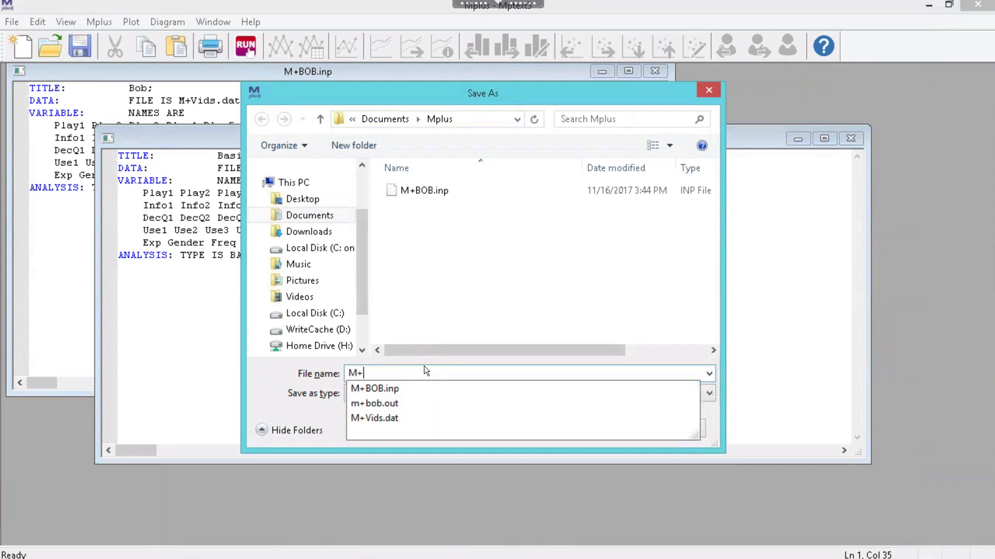
text(Basics)
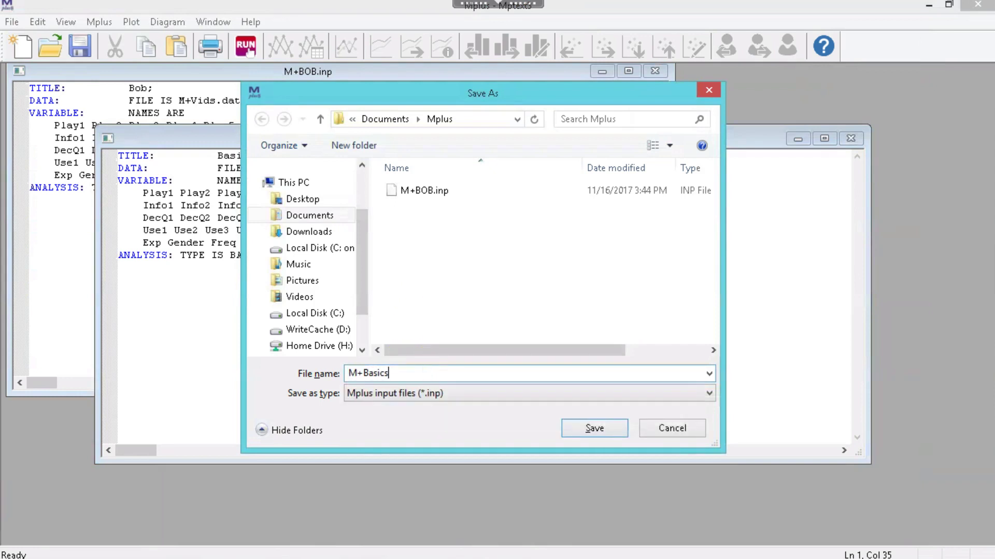
key(BackSpace)
key(Return)
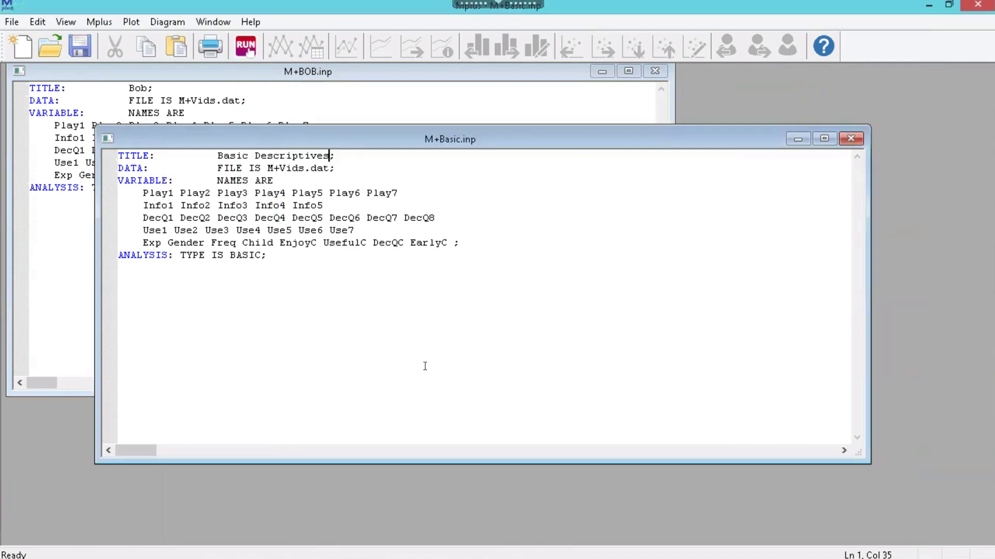
click(261, 44)
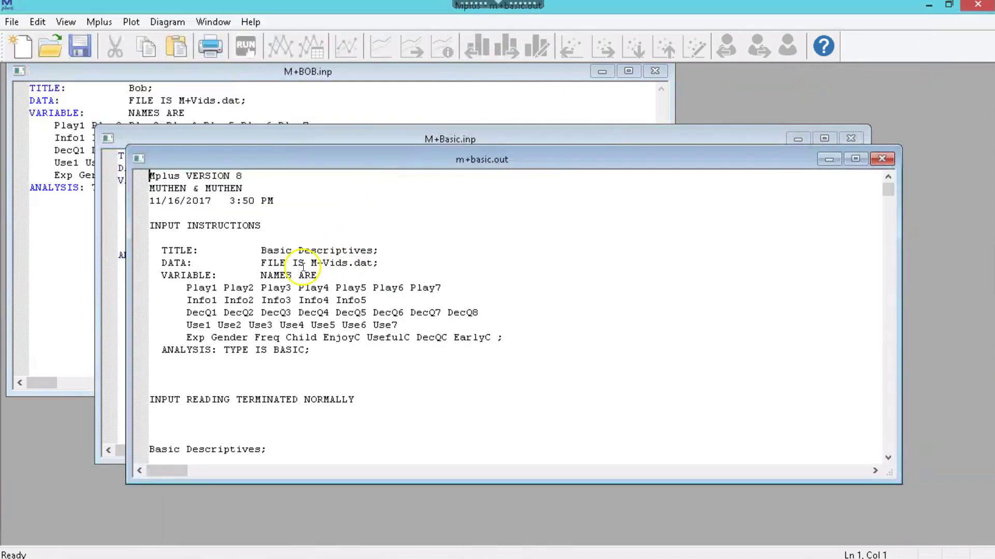
- Scroll down through the m+basic.out analysis summary to the basic analysis results
key(Down)
key(Down)
key(Down)
key(Down)
key(Down)
key(Down)
key(Down)
key(Down)
key(Down)
key(Down)
key(Down)
key(Down)
key(Down)
key(Down)
key(Down)
key(Down)
key(Down)
key(Down)
key(Down)
key(Down)
key(Down)
key(Down)
key(Down)
key(Down)
key(Down)
key(Down)
key(Down)
key(Down)
key(Down)
key(Down)
key(Down)
key(Down)
key(Down)
key(Down)
key(Down)
key(Down)
key(Down)
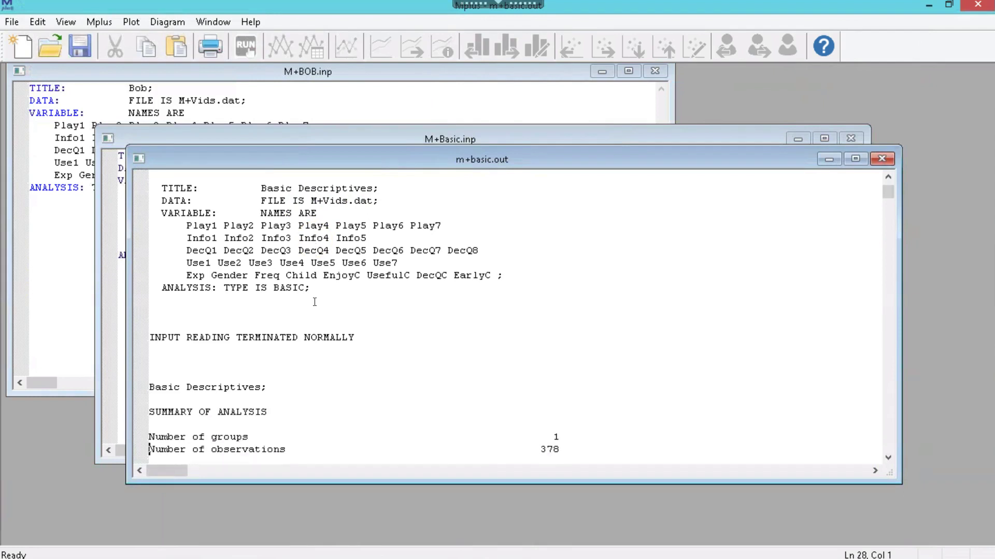
key(Down)
key(Down)
key(Down)
key(Down)
key(Down)
key(Down)
key(Down)
key(Down)
key(Down)
key(Down)
key(Down)
key(Down)
key(Down)
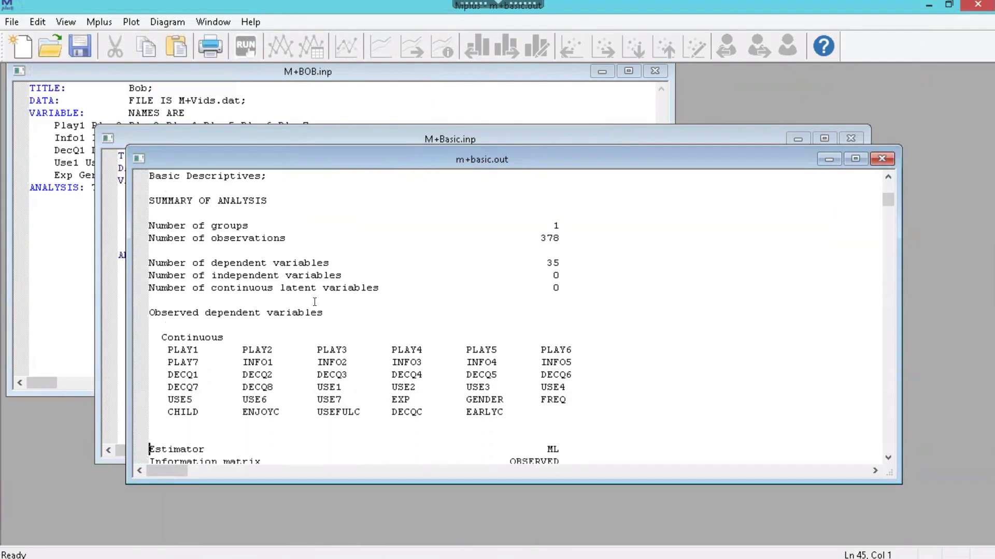
key(Down)
key(Down)
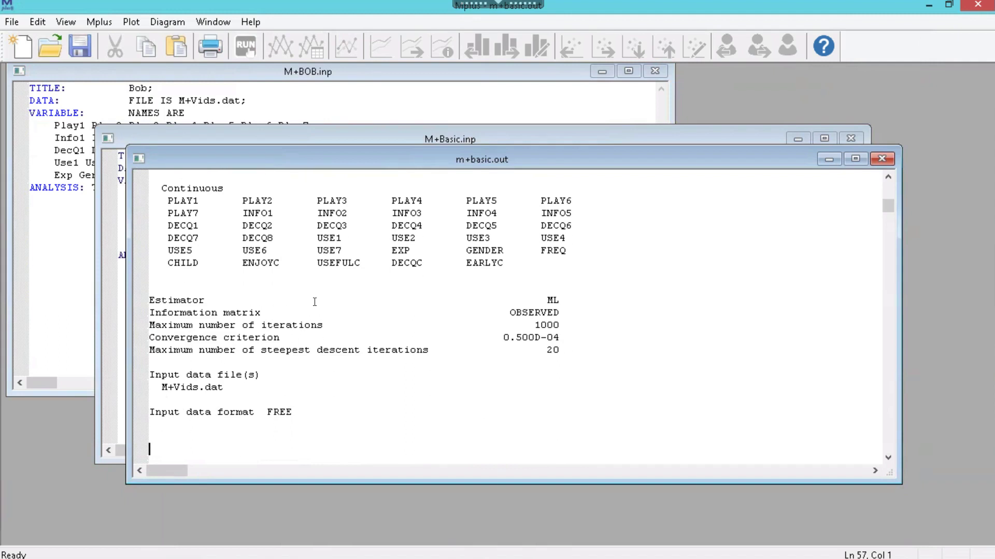
key(Down)
key(Down)
key(Down)
key(Down)
key(Down)
key(Down)
key(Down)
key(Down)
key(Down)
key(Down)
key(Down)
key(Down)
key(Down)
key(Down)
key(Down)
key(Down)
key(Down)
key(Down)
key(Down)
key(Down)
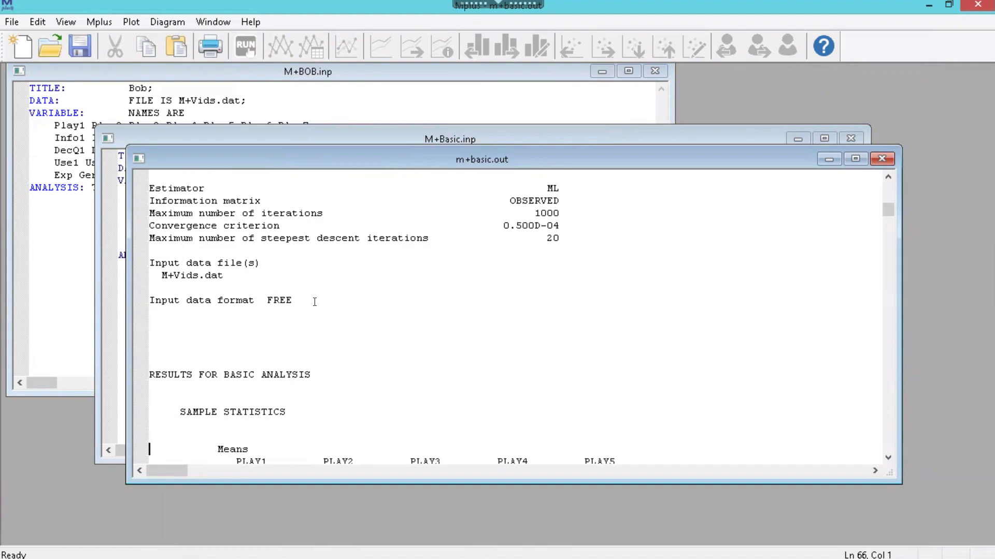
key(Down)
key(Down)
key(Down)
key(Down)
key(Down)
key(Down)
key(Down)
key(Down)
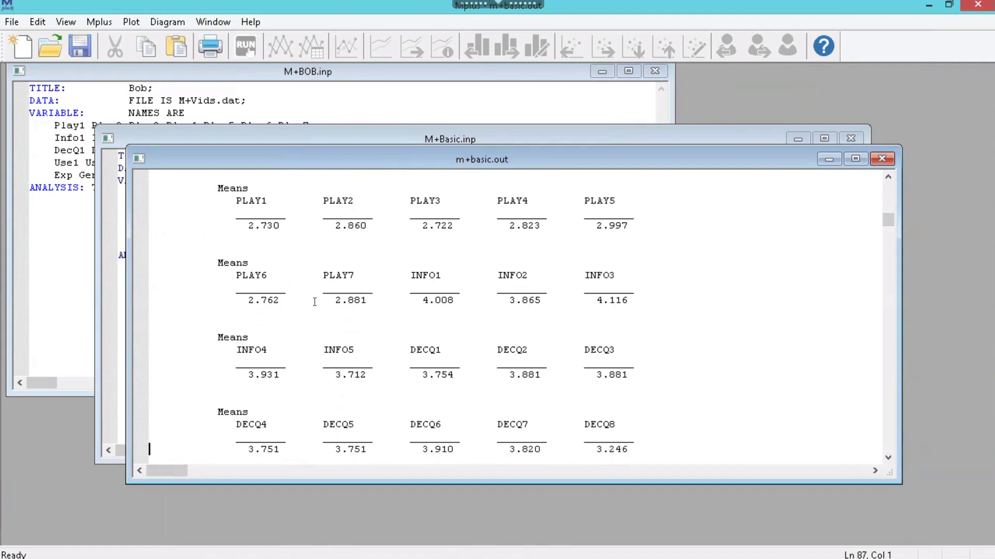
key(Up)
key(Up)
key(Up)
key(Up)
key(Up)
key(Up)
key(Up)
key(Up)
key(Up)
key(Up)
key(Up)
key(Up)
key(Up)
key(Up)
key(Up)
key(Up)
key(Up)
key(Up)
key(Up)
key(Up)
key(Up)
key(Up)
key(Up)
key(Up)
key(Up)
key(Up)
key(Up)
key(Up)
key(Up)
key(Up)
key(Up)
key(Up)
key(Up)
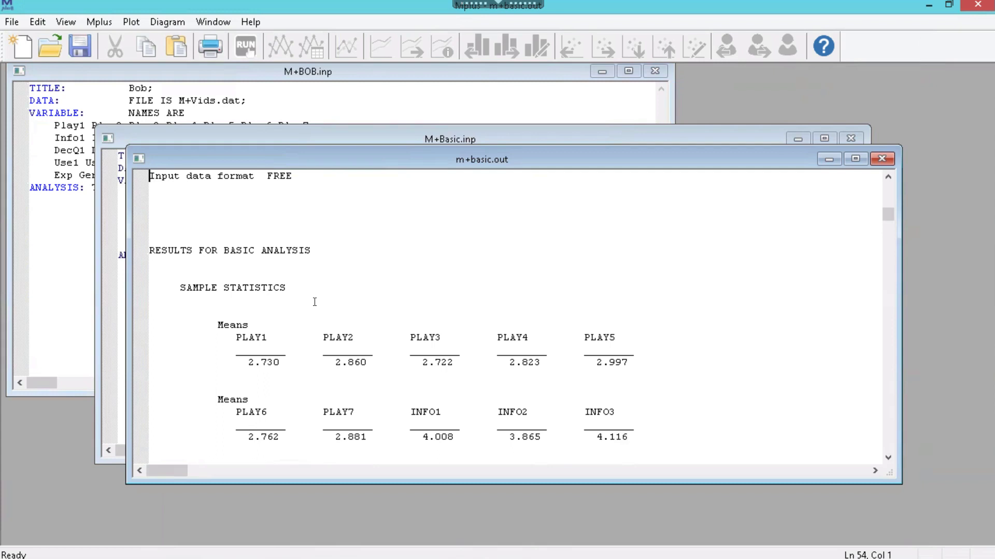
- Jump to the output's end and move up to the univariate higher-order moment statistics header
key(ctrl+End)
key(Up)
key(Up)
key(Up)
key(Up)
key(Up)
key(Up)
key(Up)
key(Up)
key(Up)
key(Up)
key(Up)
key(Up)
key(Up)
key(Up)
key(Up)
key(Up)
key(Up)
key(Up)
key(Up)
key(Up)
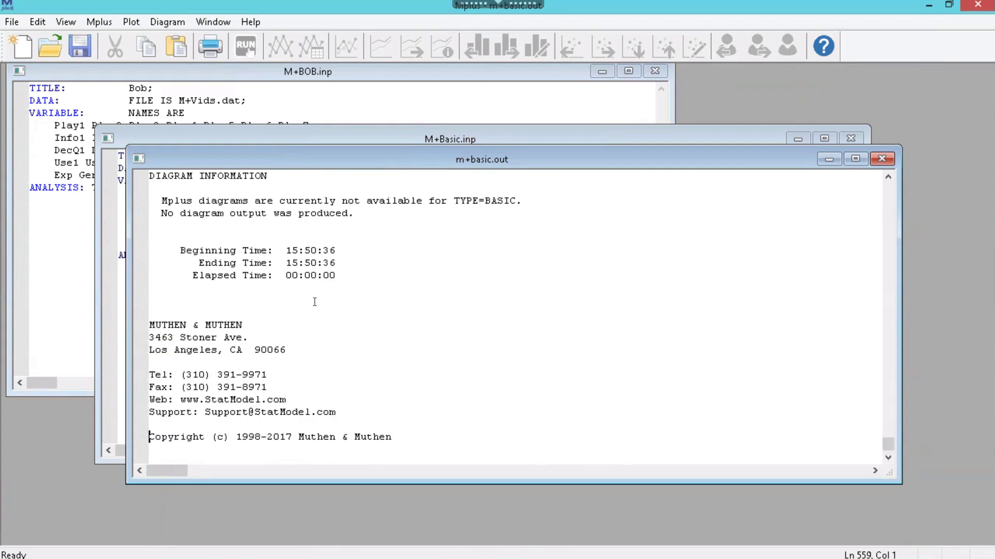
key(Up)
key(Up)
key(Up)
key(Up)
key(Up)
key(Up)
key(Up)
key(Up)
key(Up)
key(Up)
key(Up)
key(Up)
key(Up)
key(Up)
key(Up)
key(Up)
key(Up)
key(Up)
key(Up)
key(Up)
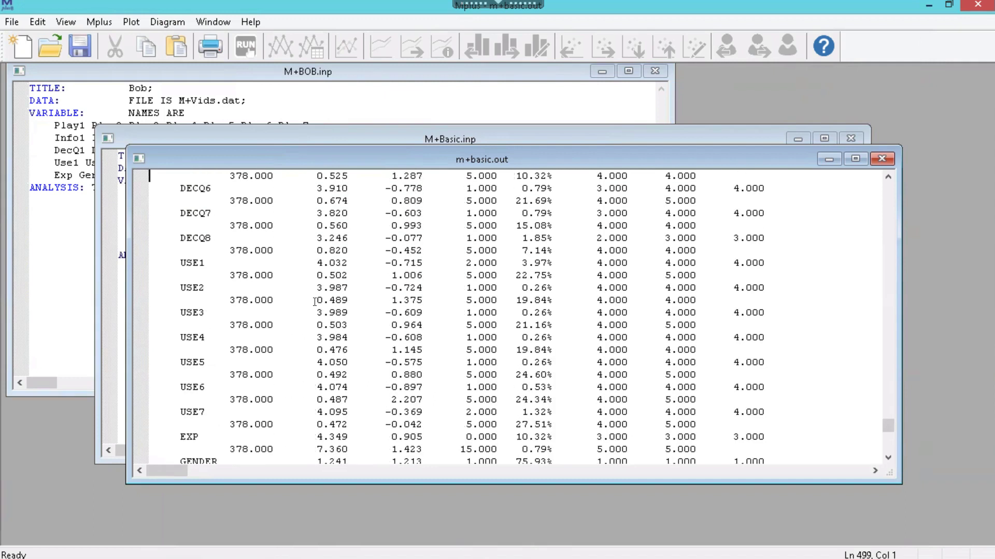
key(Up)
key(Up)
key(Up)
key(Up)
key(Up)
key(Up)
key(Up)
key(Up)
key(Up)
key(Up)
key(Up)
key(Up)
key(Up)
key(Up)
key(Up)
key(Up)
key(Up)
key(Up)
key(Up)
key(Up)
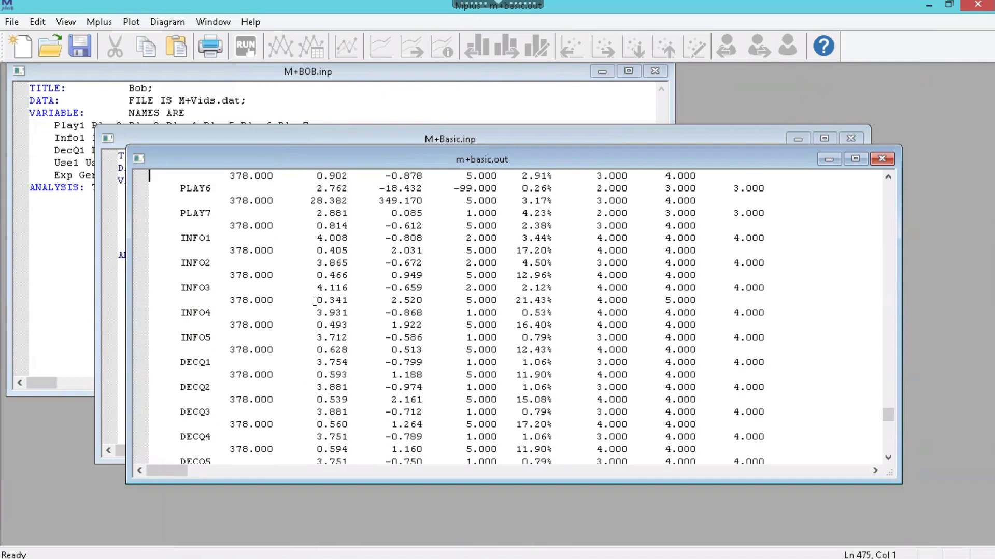
key(Up)
key(Up)
key(Up)
key(Up)
key(Up)
key(Up)
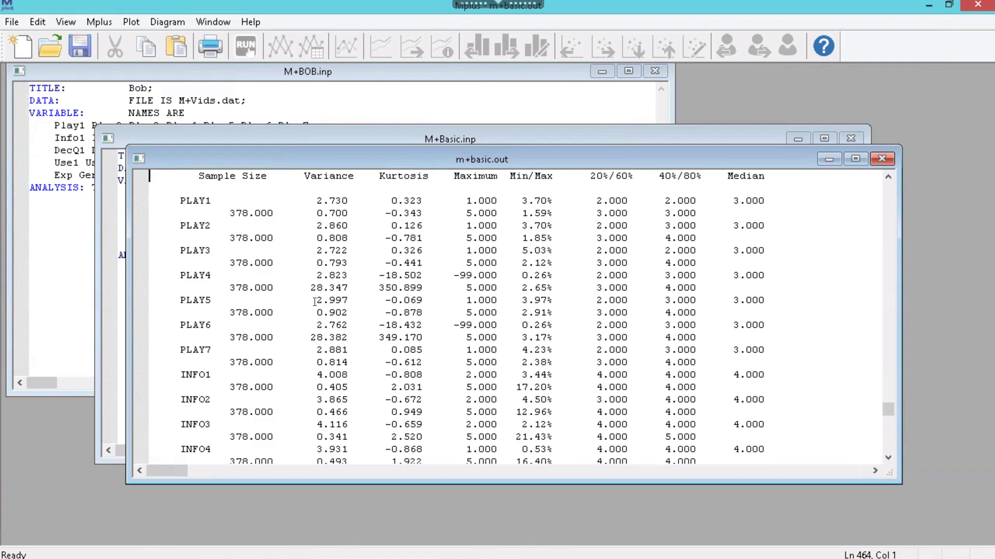
- Scroll up to the PLAY4 row and highlight the 99 in its -99.000 minimum
scroll(314, 302, up, 1)
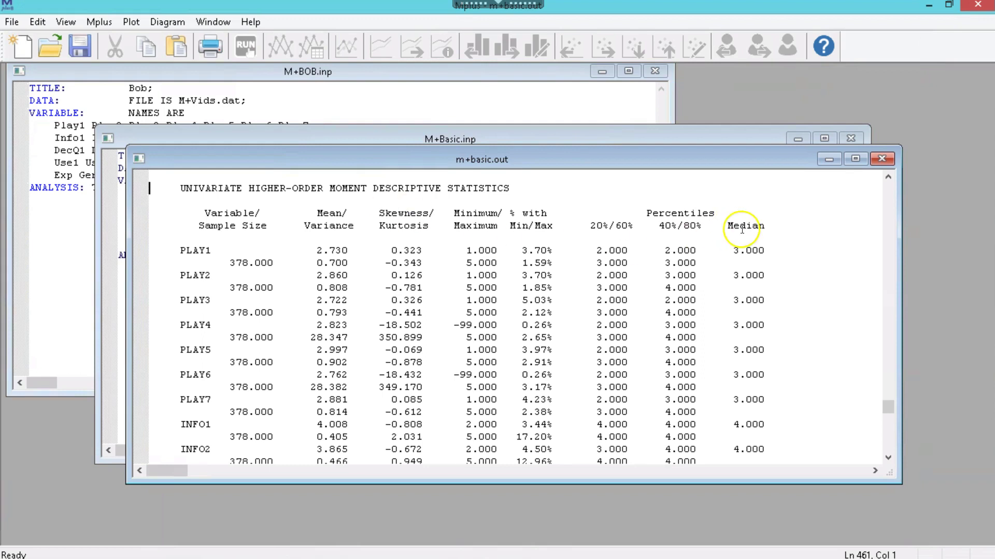
click(466, 325)
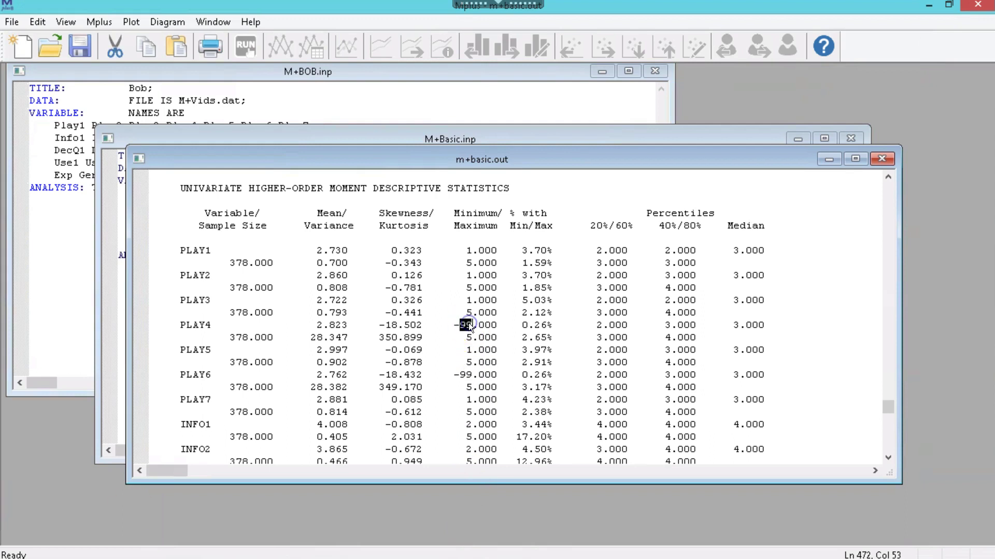
drag(460, 325, 472, 325)
- Highlight the table's column heading lines and PLAY1's mean of 2.730
click(318, 356)
key(Up)
key(Up)
key(Up)
key(Up)
key(Up)
key(Up)
key(Up)
key(Up)
key(Up)
key(Up)
key(Up)
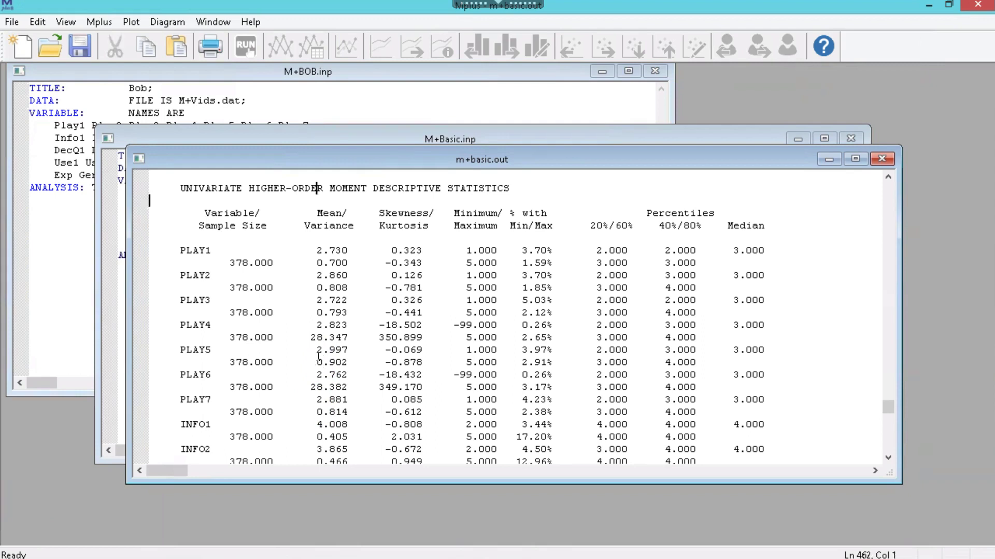
key(Down)
key(shift+Down)
key(shift+Down)
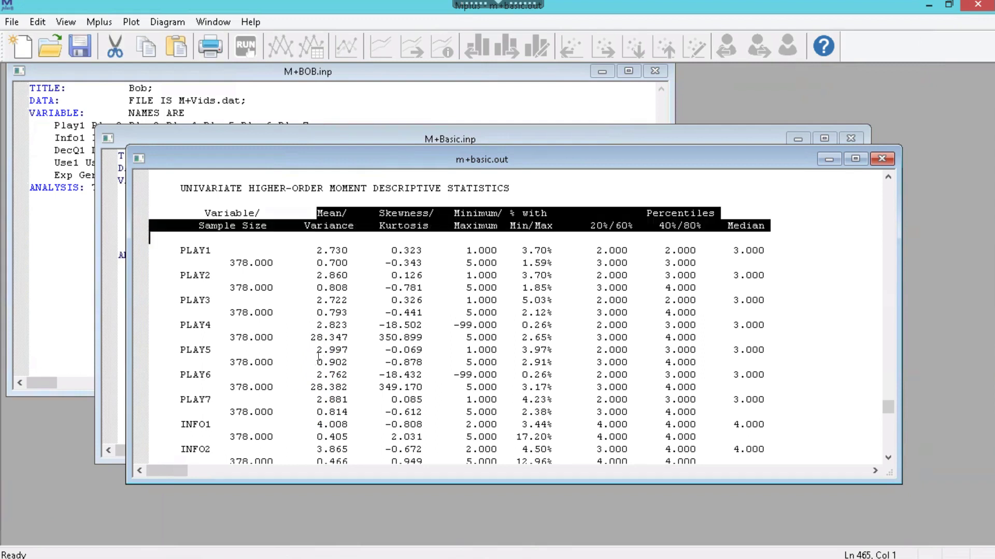
key(Down)
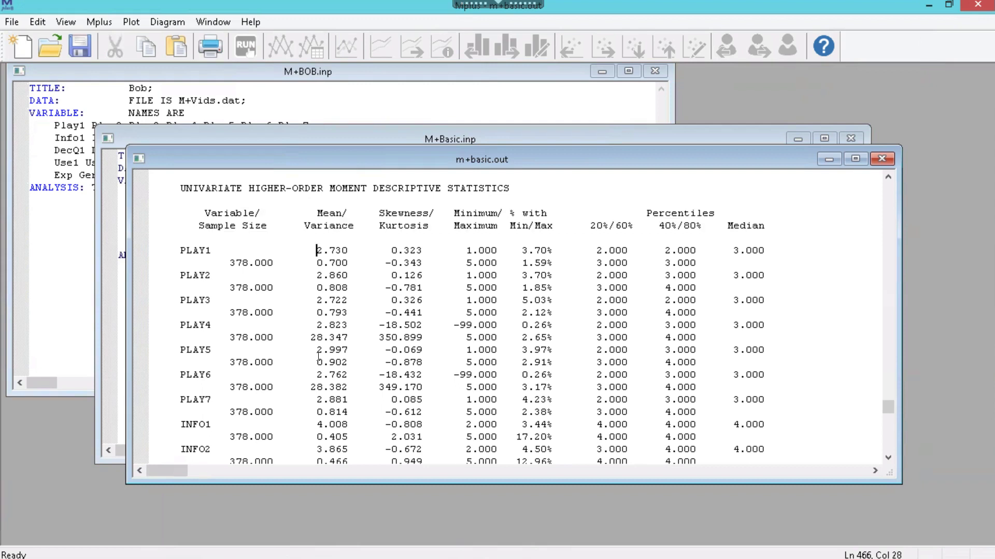
key(shift+Right)
key(shift+Right)
key(shift+Right)
key(shift+Right)
key(shift+Right)
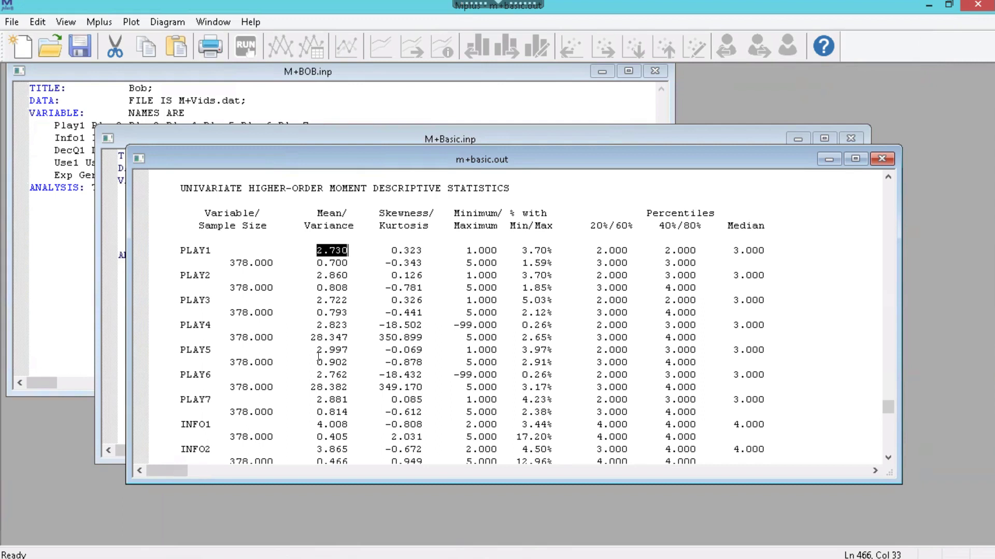
- Highlight PLAY1's variance 0.700, skewness 0.323 and kurtosis -0.343
key(Down)
key(shift+Left)
key(shift+Left)
key(shift+Left)
key(shift+Left)
key(shift+Left)
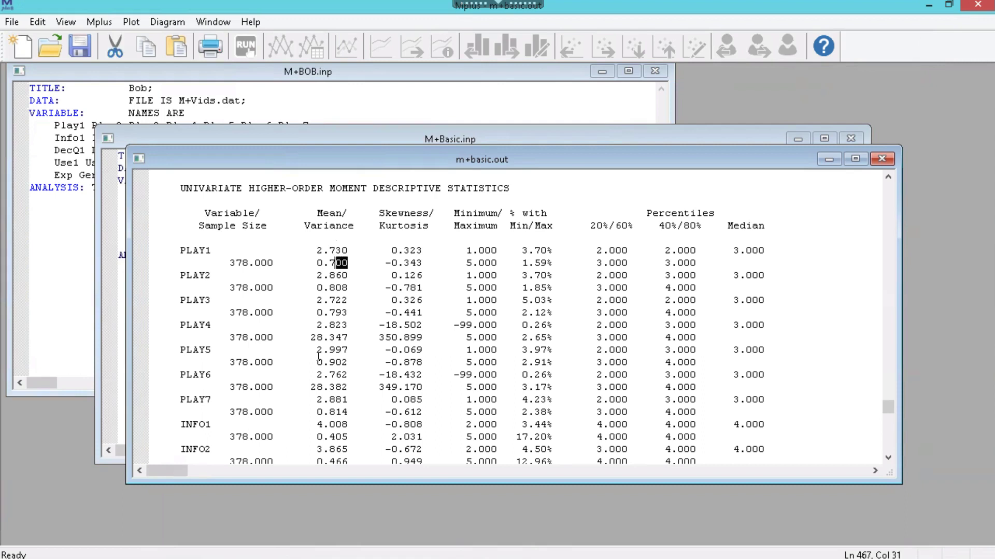
key(Left)
key(Right)
key(Right)
key(Right)
key(Right)
key(Right)
key(Right)
key(Right)
key(Right)
key(Right)
key(Right)
key(Right)
key(Right)
key(Up)
key(shift+Right)
key(shift+Right)
key(shift+Right)
key(shift+Right)
key(shift+Right)
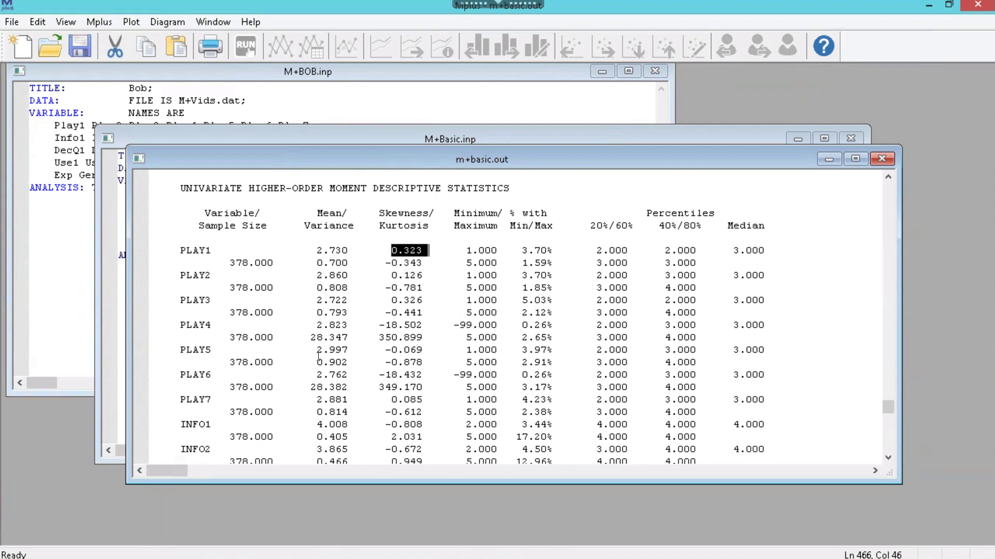
key(Down)
key(Right)
key(shift+Left)
key(shift+Left)
key(shift+Left)
key(shift+Left)
key(shift+Left)
key(shift+Left)
key(shift+Left)
key(shift+Left)
key(shift+Left)
key(shift+Left)
key(shift+Left)
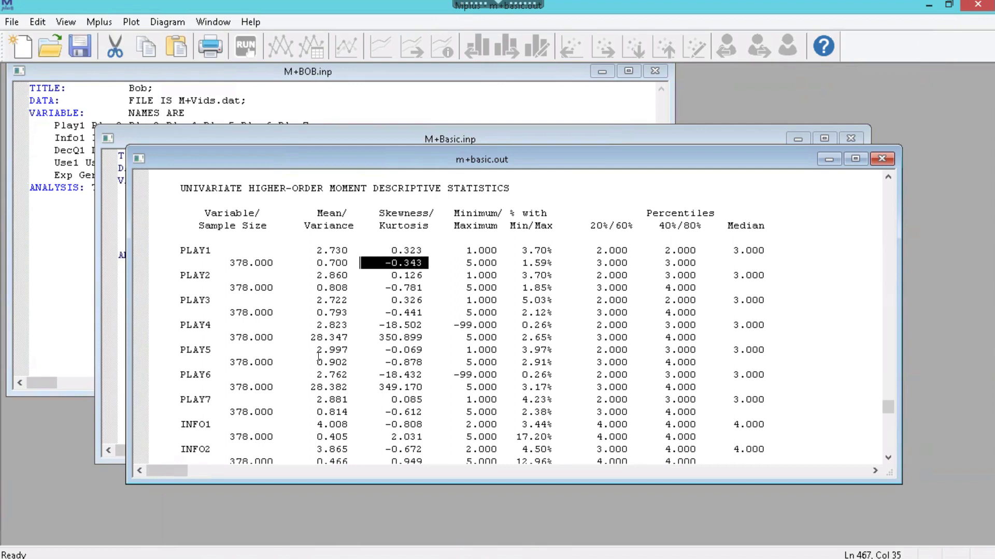
key(Right)
key(Right)
key(Right)
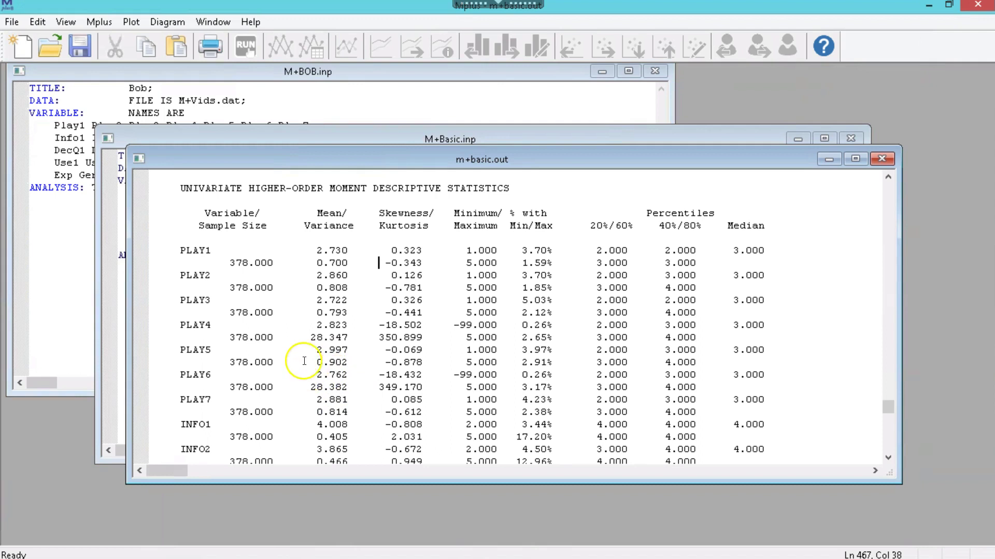
key(Right)
- Highlight PLAY4's extreme skewness 18.502 and kurtosis 350.899
key(Down)
key(Down)
key(Down)
key(Down)
key(Down)
key(shift+Right)
key(shift+Right)
key(shift+Right)
key(shift+Right)
key(shift+Right)
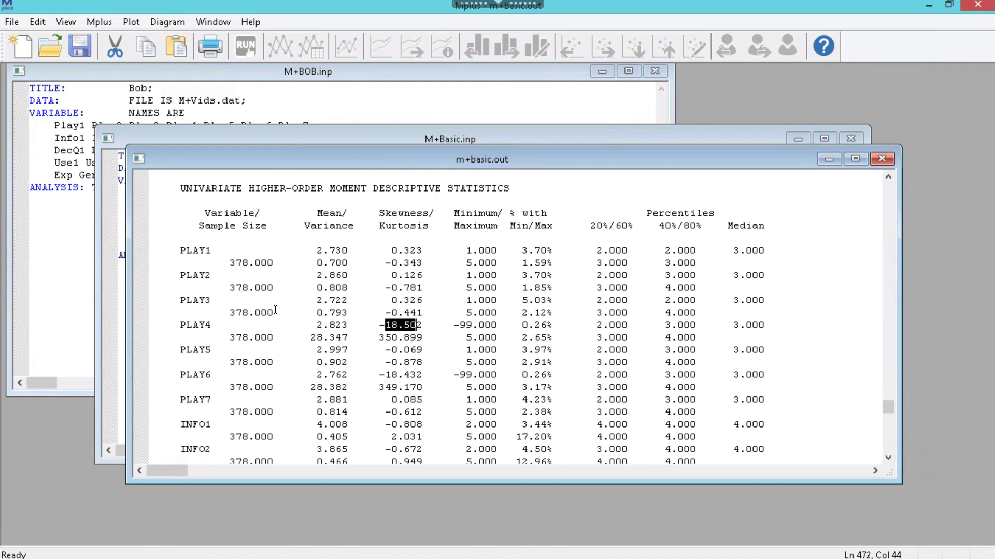
key(shift+Right)
key(shift+Down)
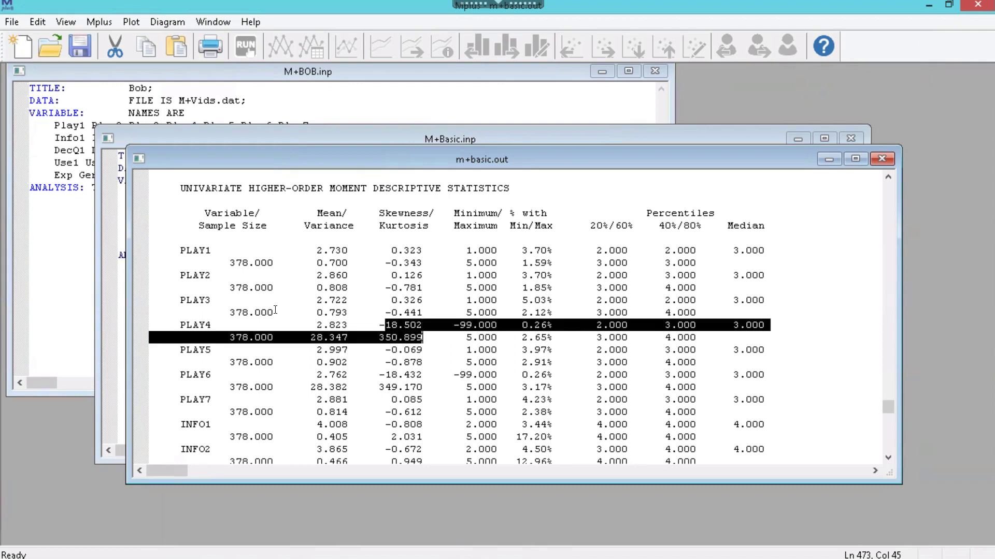
key(Down)
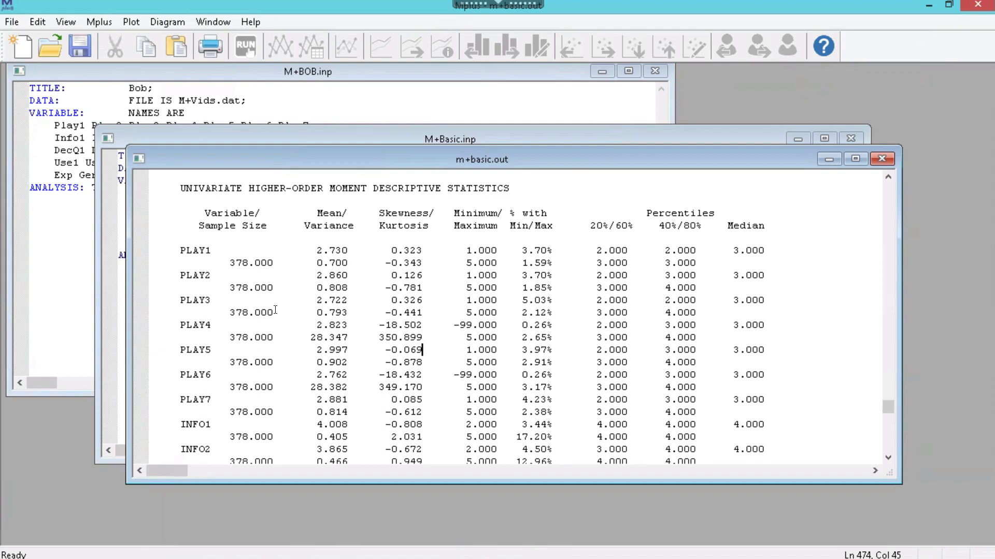
- Move down through the INFO, DECQ, USE, GENDER, FREQ and CHILD rows to EARLYC
key(Down)
key(Down)
key(Down)
key(Down)
key(Down)
key(Down)
key(Down)
key(shift+Left)
key(shift+Left)
key(shift+Left)
key(shift+Left)
key(shift+Left)
key(Down)
key(Down)
key(Down)
key(Down)
key(Down)
key(Down)
key(Down)
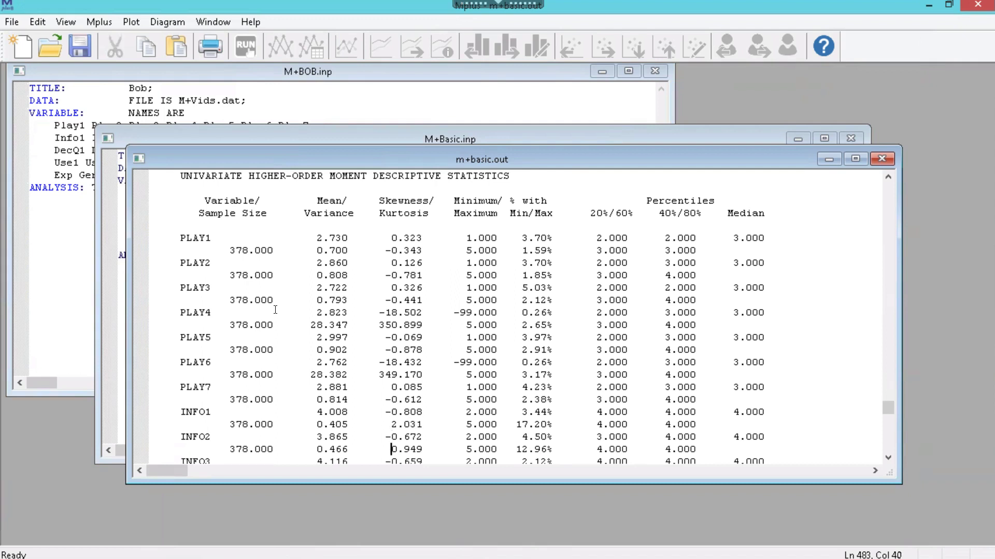
key(Down)
key(Down)
key(Down)
key(Down)
key(Down)
key(Down)
key(Down)
key(Down)
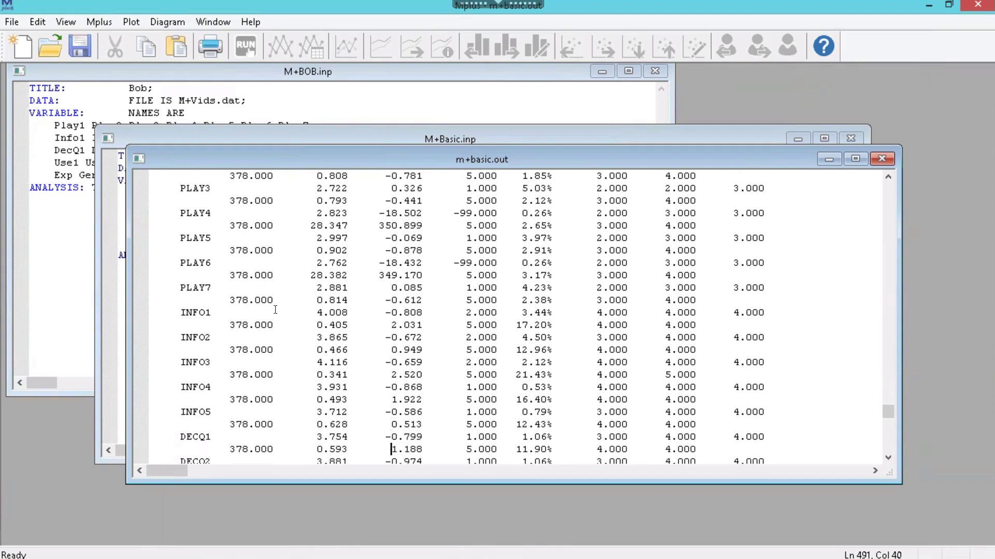
key(Down)
key(Down)
key(Down)
key(Down)
key(Down)
key(Down)
key(Down)
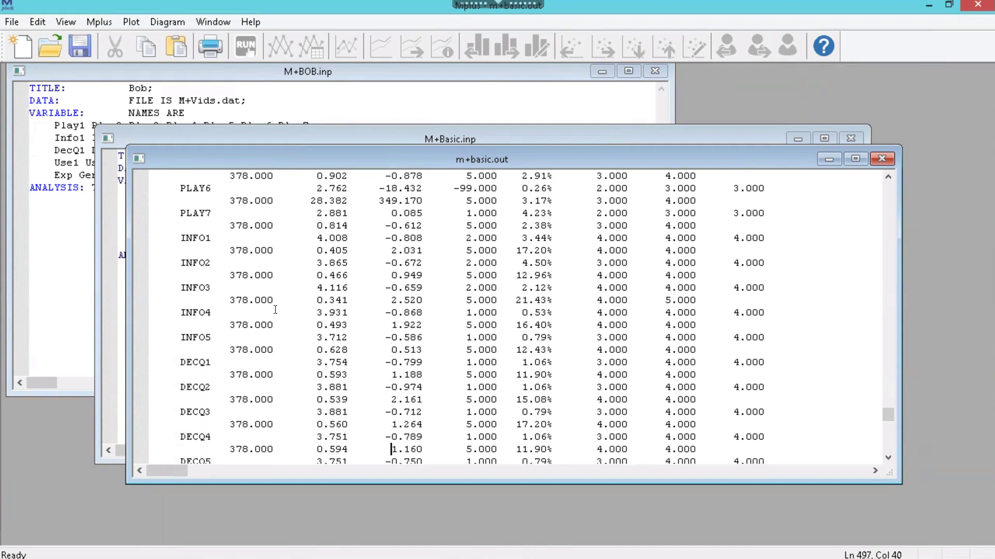
key(Down)
key(Down)
key(Down)
key(Down)
key(Down)
key(Down)
key(Down)
key(Down)
key(Down)
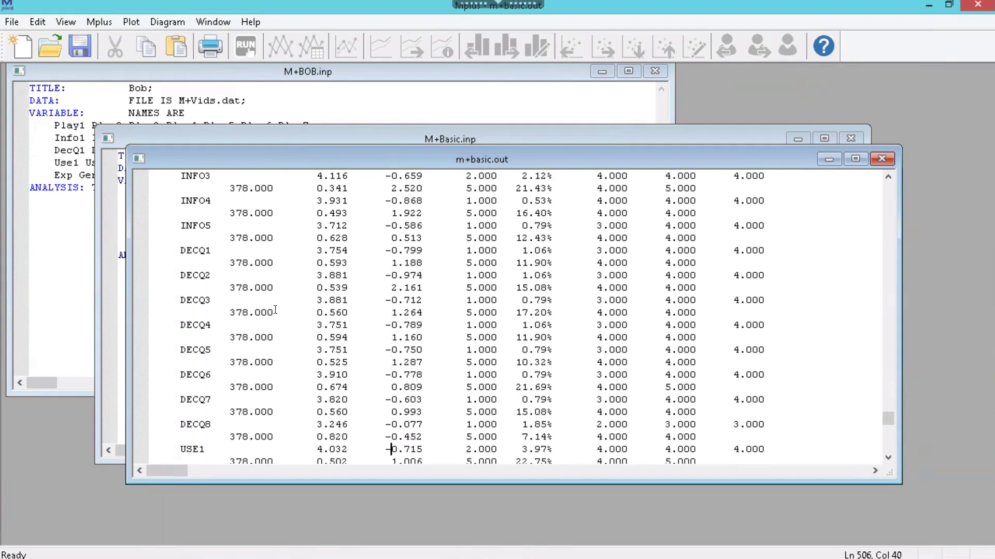
key(Down)
key(Down)
key(Down)
key(Down)
key(Down)
key(Down)
key(Down)
key(Down)
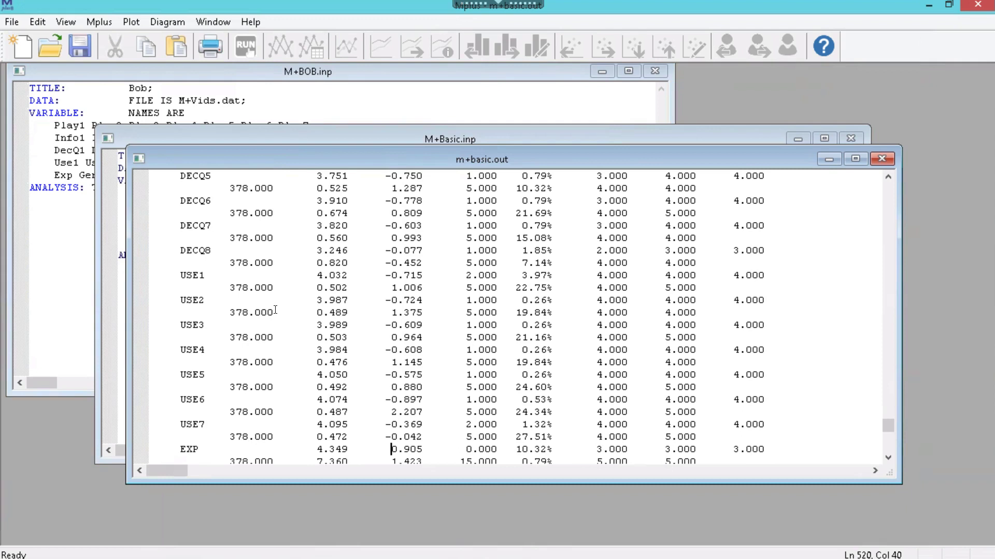
key(Down)
key(Down)
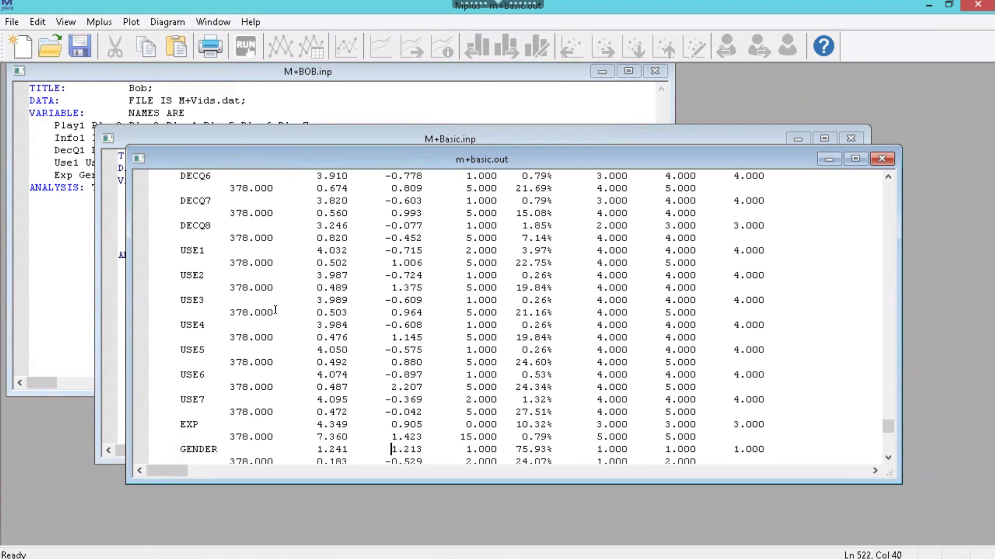
key(Down)
key(Down)
key(Down)
key(Down)
key(Down)
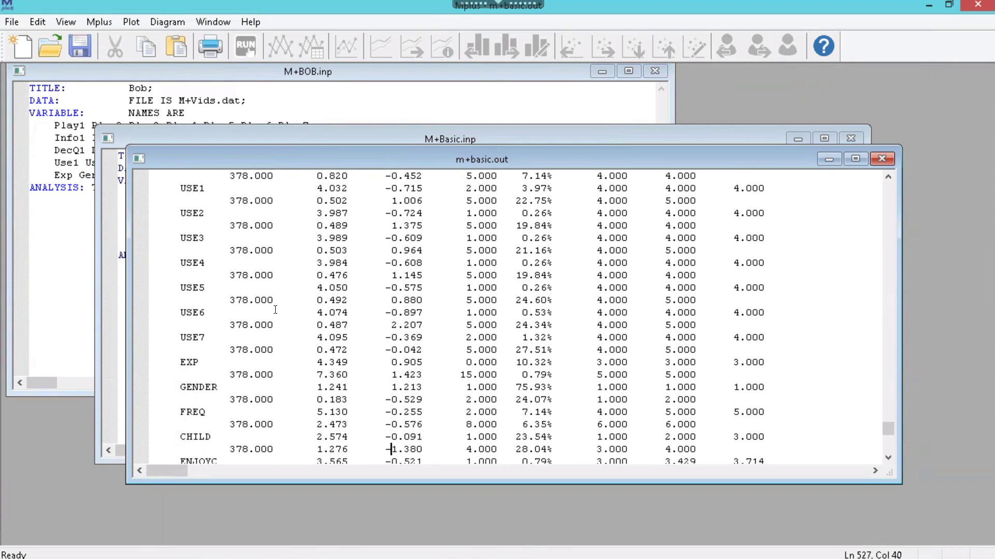
key(Down)
key(Down)
key(Down)
key(Down)
key(Down)
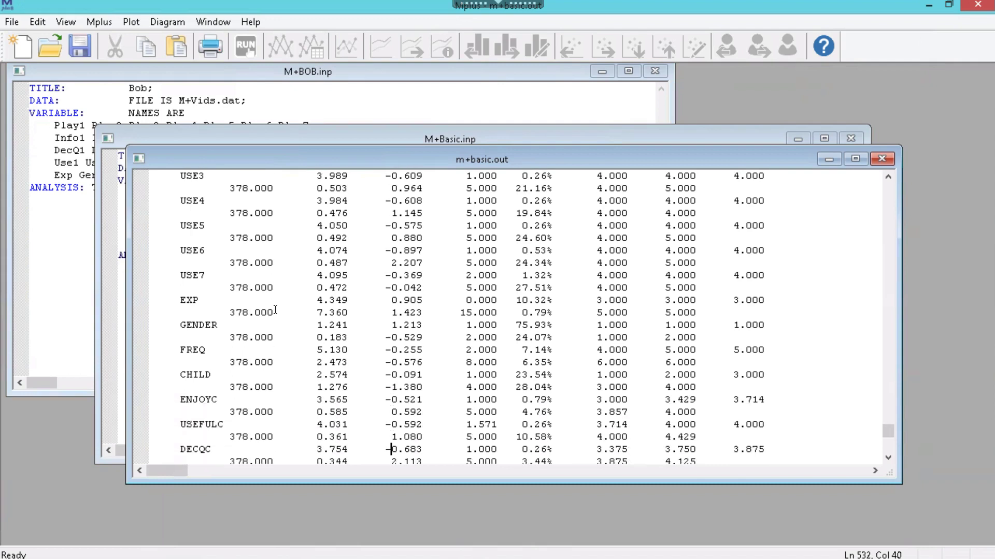
key(Down)
key(Down)
key(Down)
key(Down)
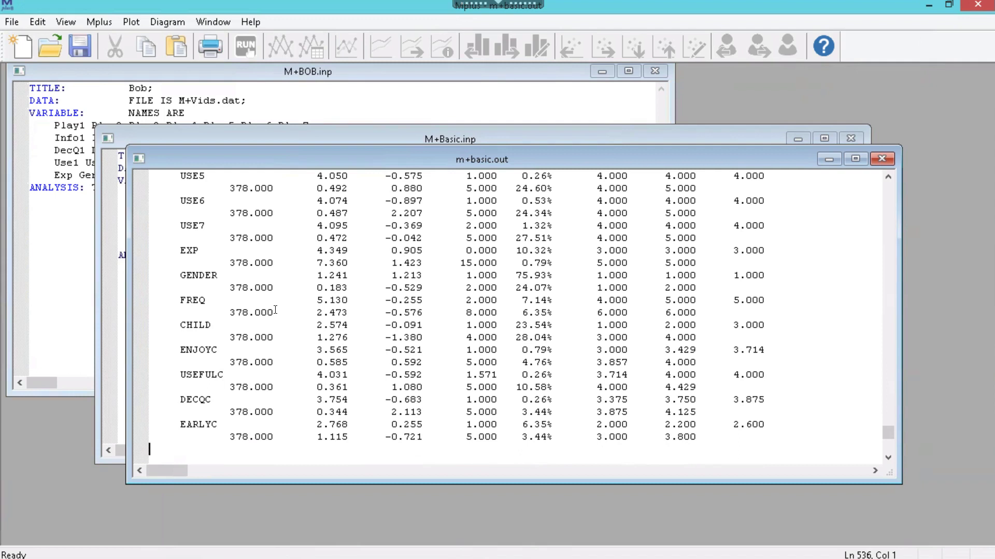
key(Up)
key(Up)
key(Up)
key(Up)
key(Up)
key(Up)
key(Up)
key(Up)
key(Up)
key(Up)
key(Up)
key(Up)
key(Up)
key(Up)
key(Up)
key(Up)
key(Up)
key(Up)
key(Up)
key(Up)
key(Up)
key(Up)
key(Up)
key(Up)
- Select PLAY4's -18.502 skewness and -99.000 minimum, then move up to the CHILD/USEFULC/EARLYC correlations
key(Up)
key(Up)
key(Up)
key(Up)
key(Up)
key(Up)
key(Up)
key(Up)
key(Up)
key(Up)
key(Up)
key(Up)
key(Up)
key(Up)
key(Up)
key(Up)
key(Up)
key(Up)
key(Up)
key(Up)
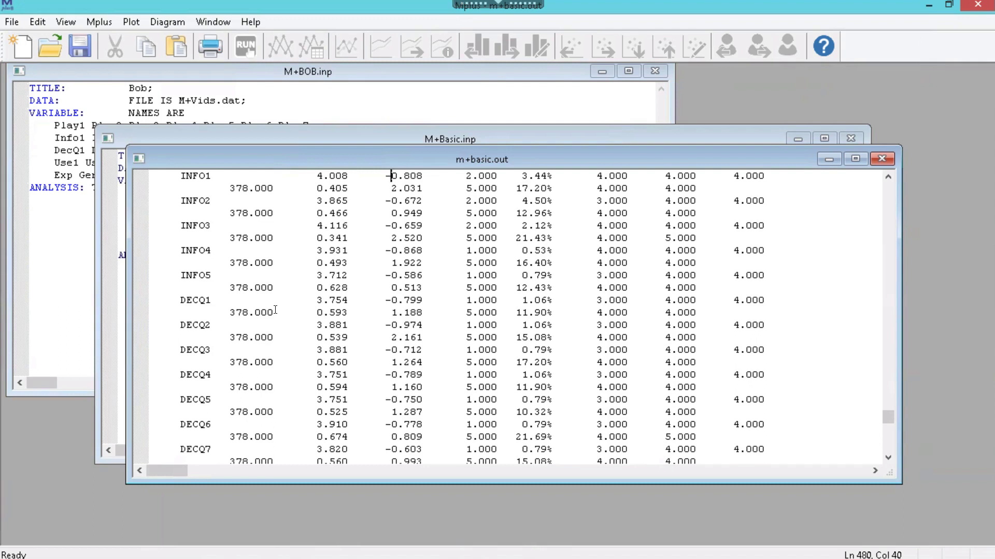
key(Up)
key(Up)
key(Up)
key(Up)
key(Up)
key(Up)
key(Up)
key(Up)
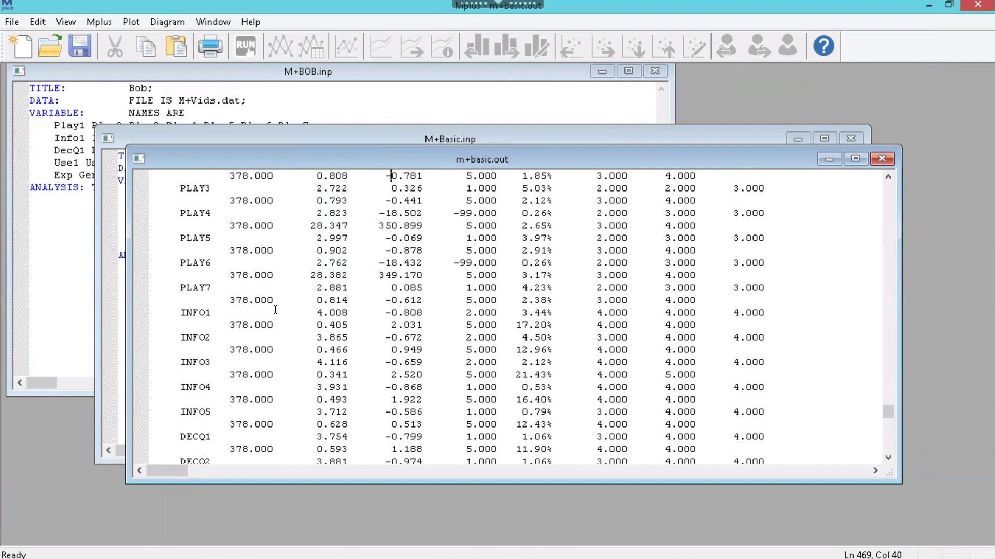
key(Down)
key(Down)
key(Down)
key(shift+Right)
key(shift+Right)
key(shift+Right)
key(shift+Right)
key(shift+Right)
key(shift+Right)
key(shift+Right)
key(shift+Right)
key(shift+Right)
key(shift+Right)
key(shift+Right)
key(shift+Right)
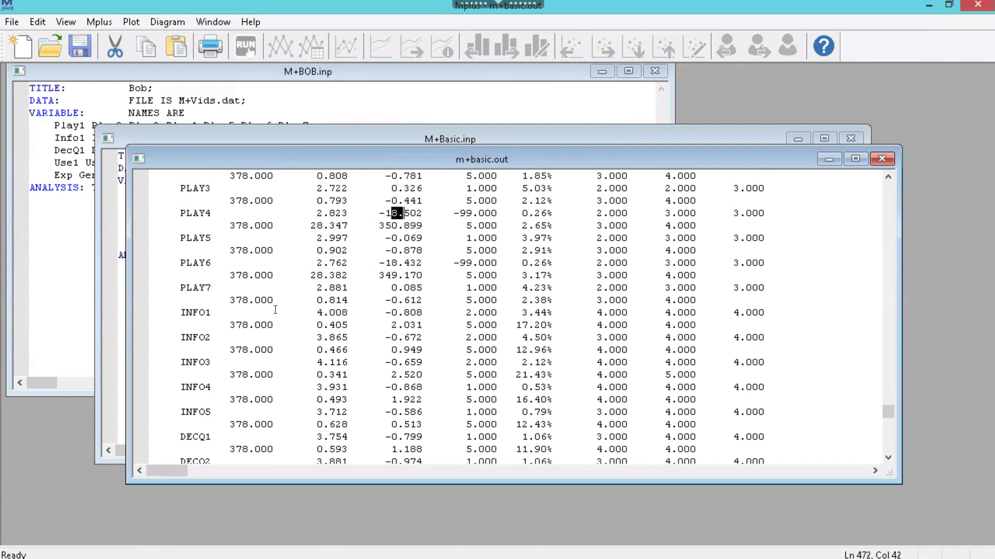
key(shift+Right)
key(shift+Right)
key(shift+Right)
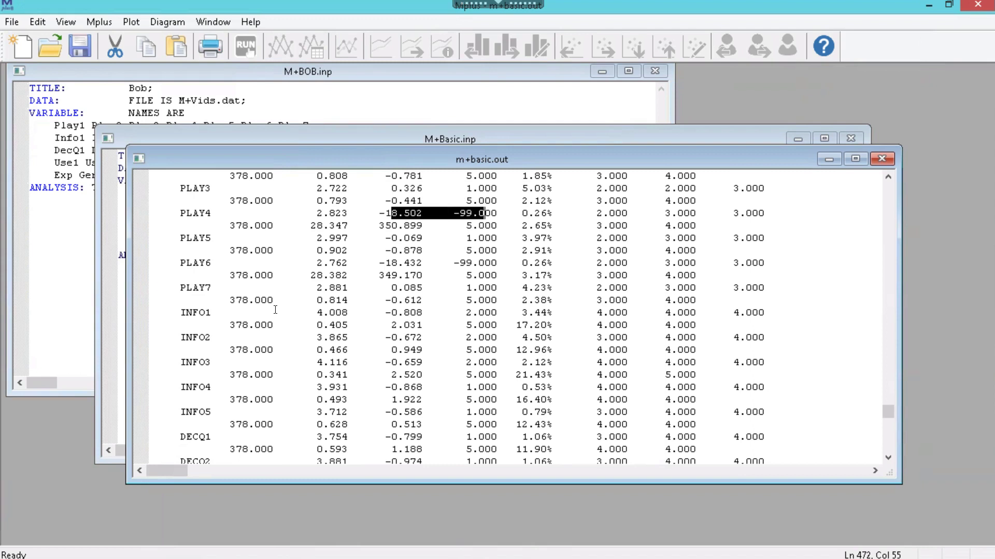
key(Up)
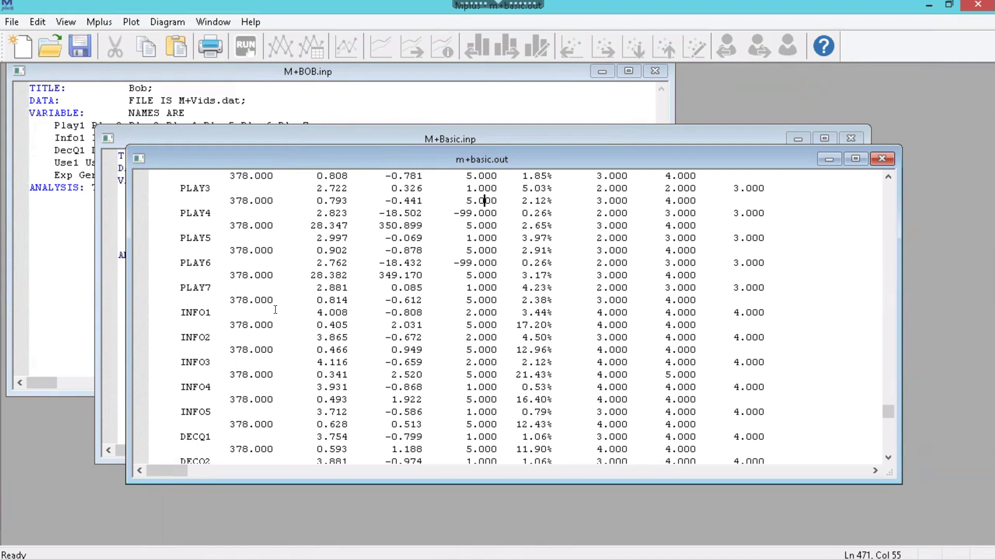
key(Up)
key(Up)
key(Up)
key(Up)
key(Up)
key(Up)
key(Up)
key(Up)
key(Up)
key(Up)
key(Up)
key(Up)
key(Up)
key(Up)
key(Up)
key(Up)
key(Up)
key(Up)
key(Up)
key(Up)
key(Up)
key(Up)
key(Up)
key(Up)
key(Up)
key(Up)
key(Up)
key(Up)
key(Up)
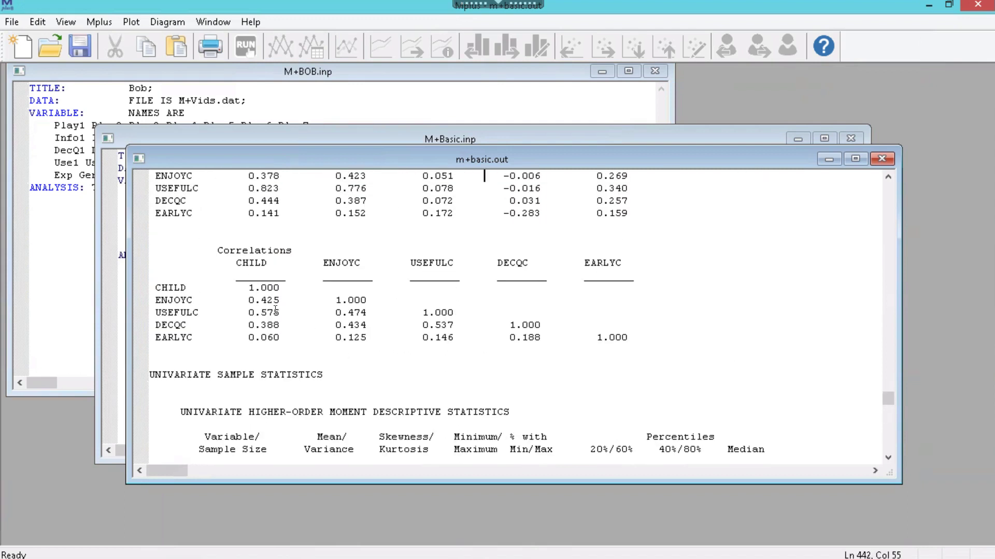
- Scroll up through the USE, DECQ, INFO and PLAY6 correlation blocks to the PLAY1–PLAY5 block
key(Up)
key(Up)
key(Up)
key(Up)
key(Up)
key(Up)
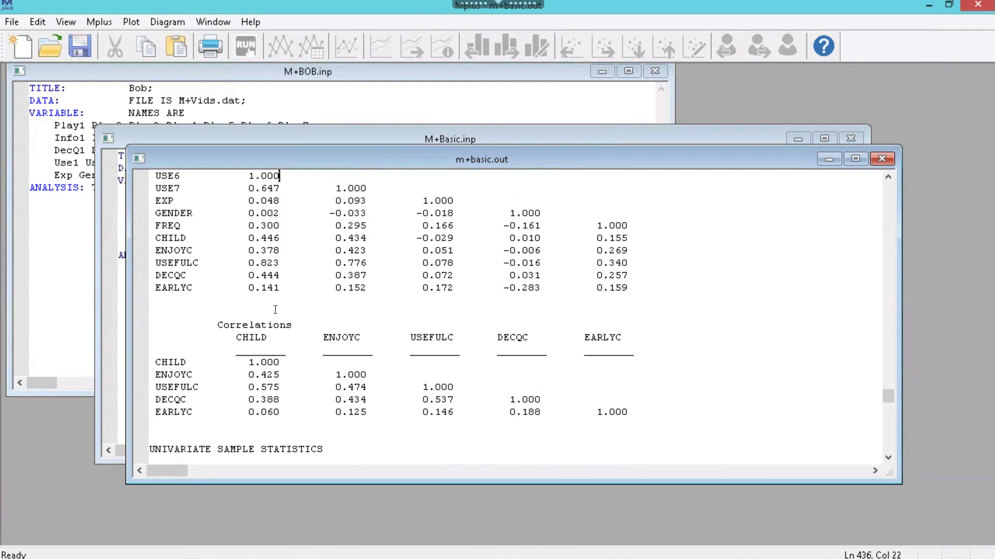
key(Up)
key(Up)
key(Up)
key(Up)
key(Up)
key(Up)
key(Up)
key(Up)
key(Up)
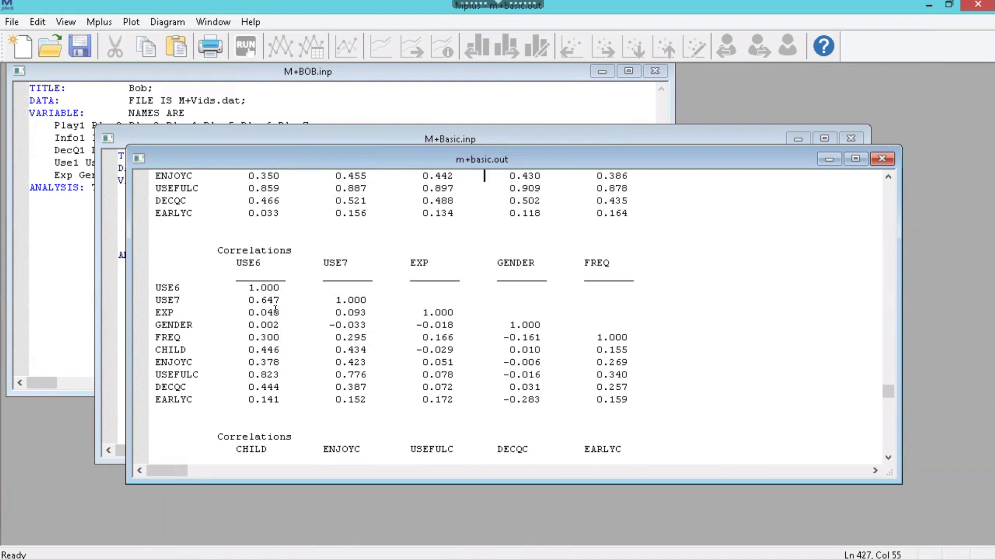
key(Up)
key(Up)
key(Up)
key(Up)
key(Up)
key(Up)
key(Up)
key(Up)
key(Up)
key(Up)
key(Up)
key(Up)
key(Up)
key(Up)
key(Up)
key(Up)
key(Up)
key(Up)
key(Up)
key(Up)
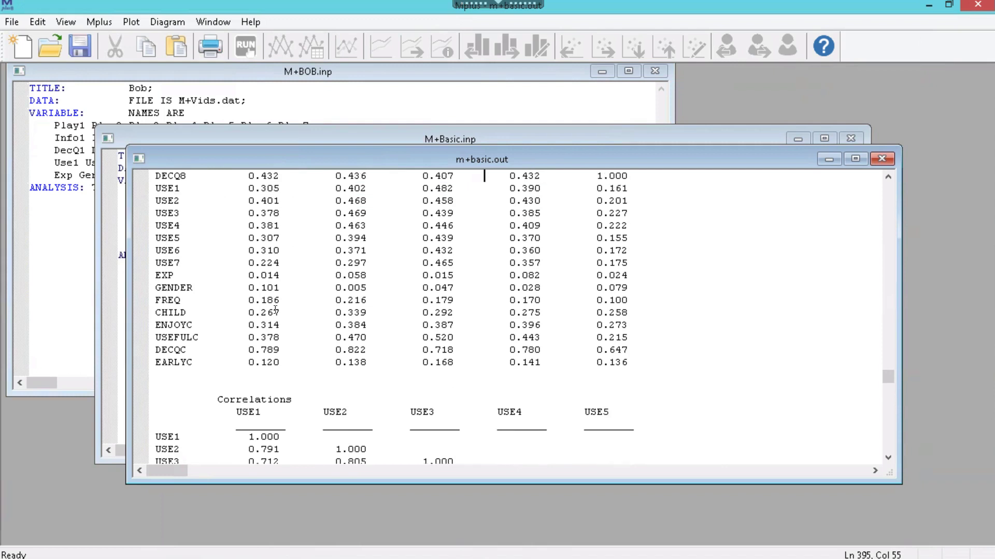
key(Up)
key(Up)
key(Up)
key(Up)
key(Up)
key(Up)
key(Up)
key(Up)
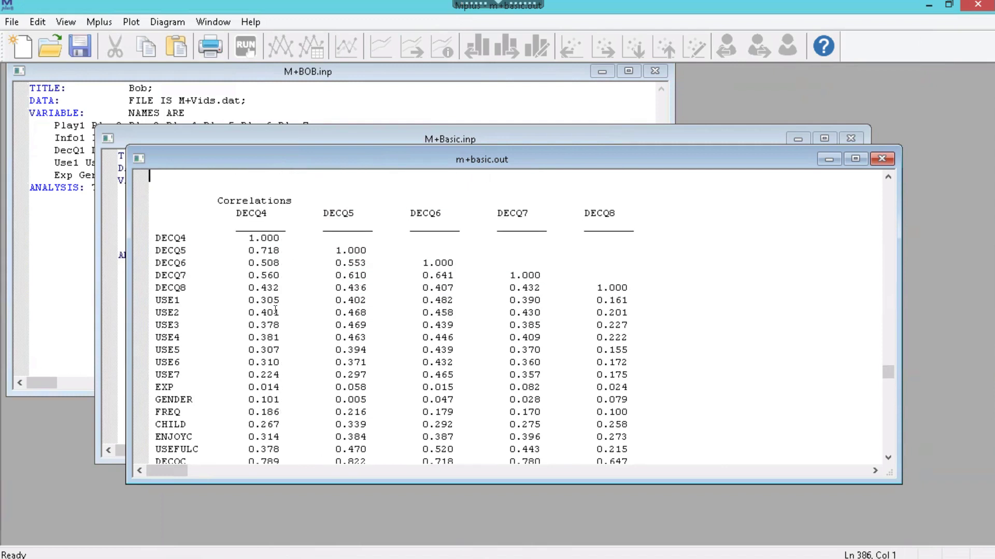
key(Up)
key(Up)
key(Up)
key(Up)
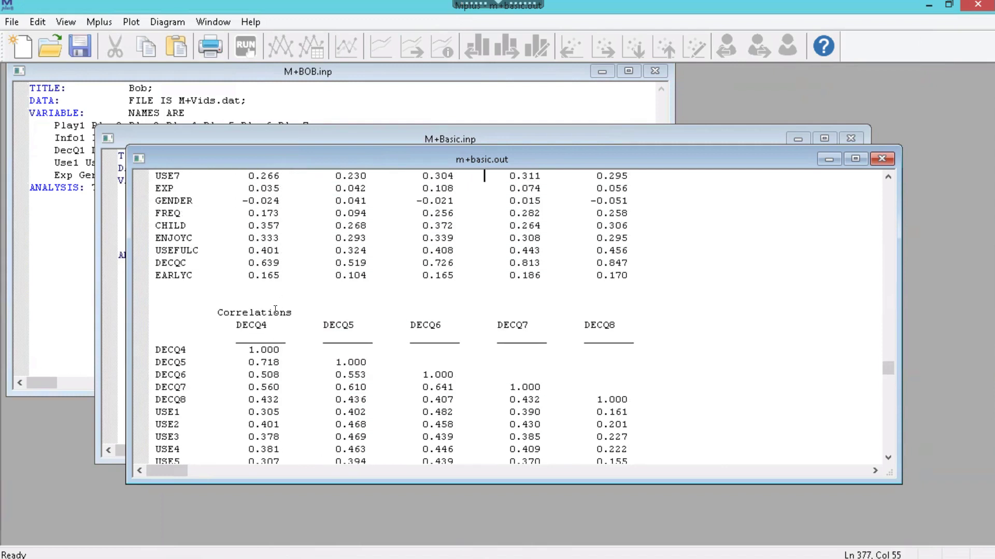
key(Up)
key(Up)
key(Up)
key(Up)
key(Up)
key(Up)
key(Up)
key(Up)
key(Up)
key(Up)
key(Up)
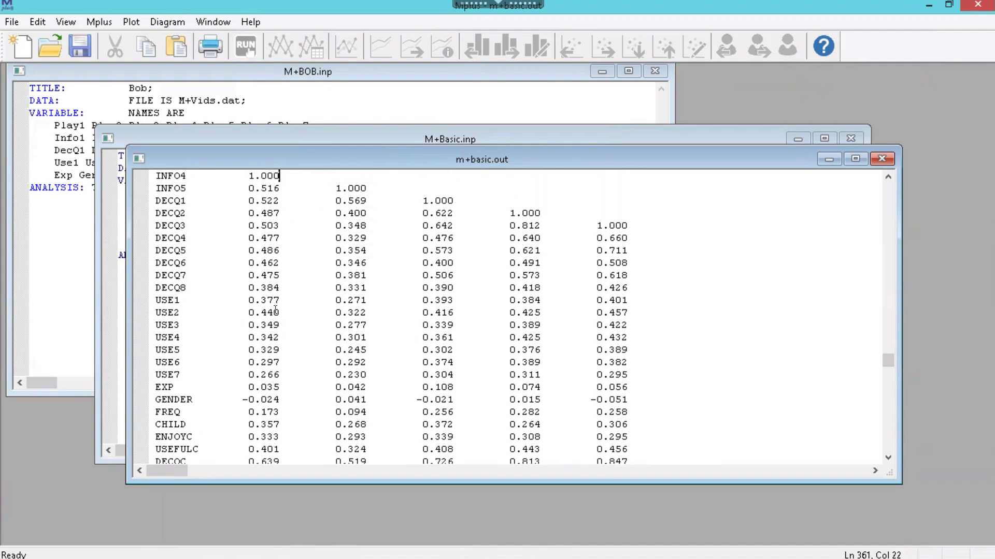
key(Up)
key(Up)
key(Up)
key(Up)
key(Up)
key(Up)
key(Up)
key(Up)
key(Up)
key(Up)
key(Up)
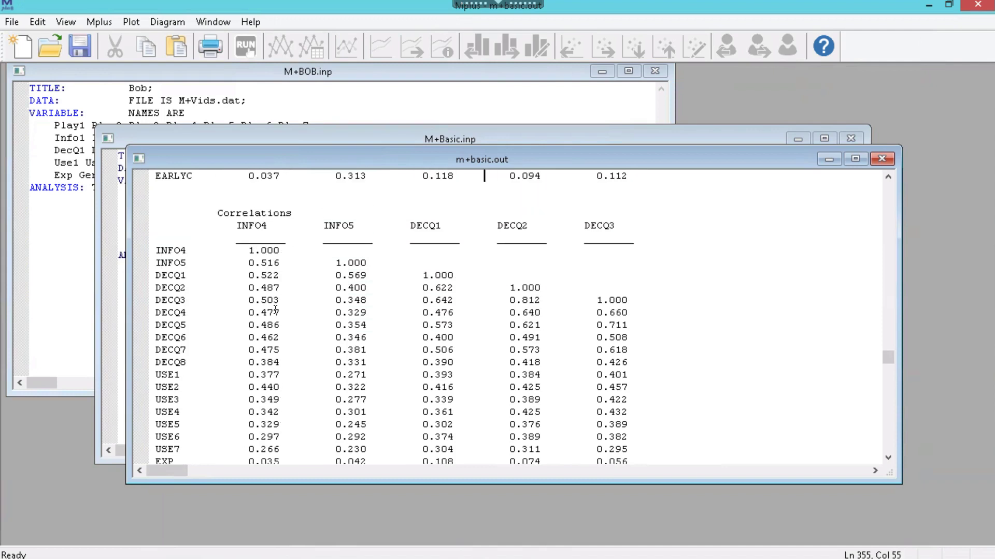
key(Up)
key(Up)
key(Up)
key(Up)
key(Up)
key(Up)
key(Up)
key(Up)
key(Up)
key(Up)
key(Up)
key(Up)
key(Up)
key(Up)
key(Up)
key(Up)
key(Up)
key(Up)
key(Up)
key(Up)
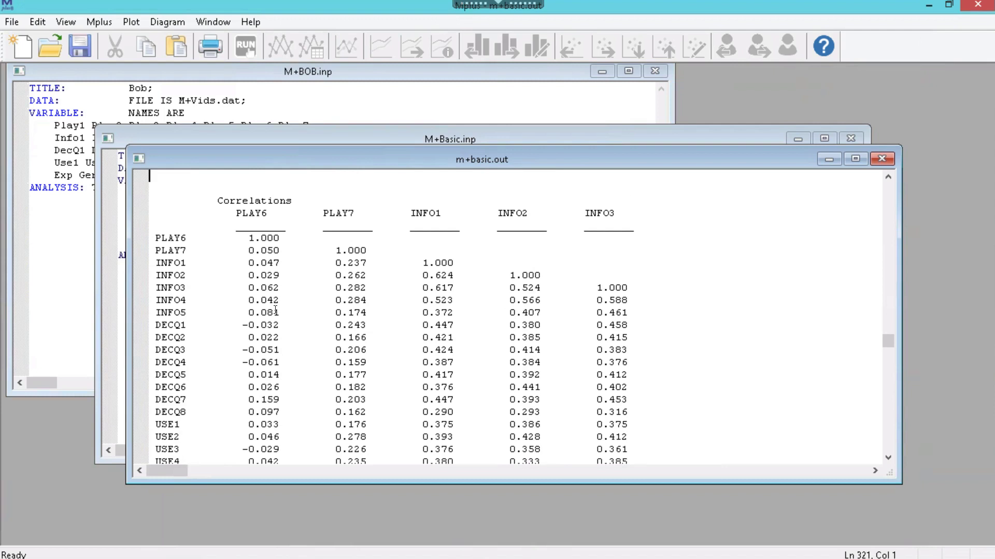
key(Up)
key(Up)
key(Up)
key(Up)
key(Up)
key(Up)
key(Up)
key(Up)
key(Up)
key(Up)
key(Up)
key(Up)
key(Up)
key(Up)
key(Up)
key(Up)
key(Up)
key(Up)
key(Up)
key(Up)
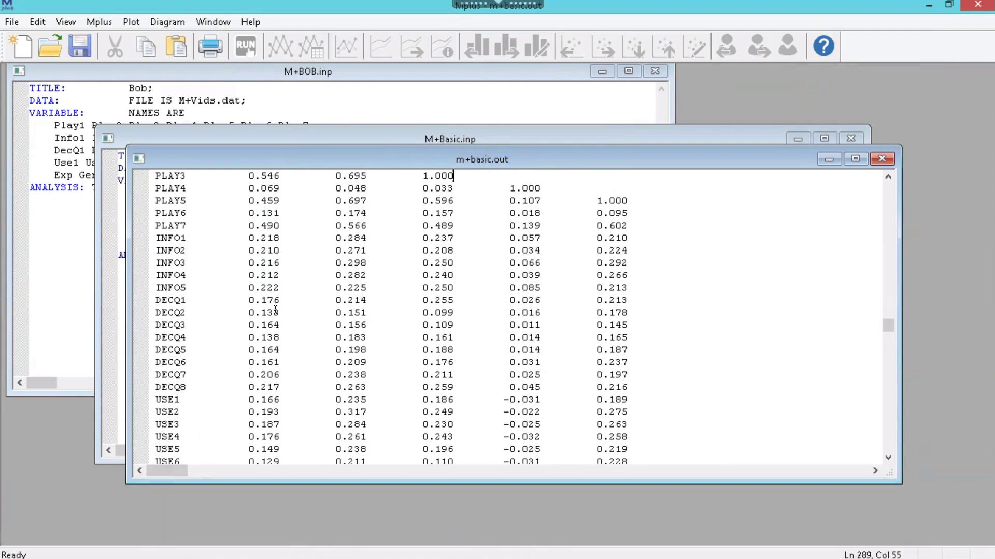
- Scroll up through the covariance blocks and means to RESULTS FOR BASIC ANALYSIS
key(Up)
key(Up)
key(Up)
key(Up)
key(Up)
key(Up)
key(Up)
key(Up)
key(Up)
key(Up)
key(Up)
key(Up)
key(Up)
key(Up)
key(Up)
key(Up)
key(Up)
key(Up)
key(Up)
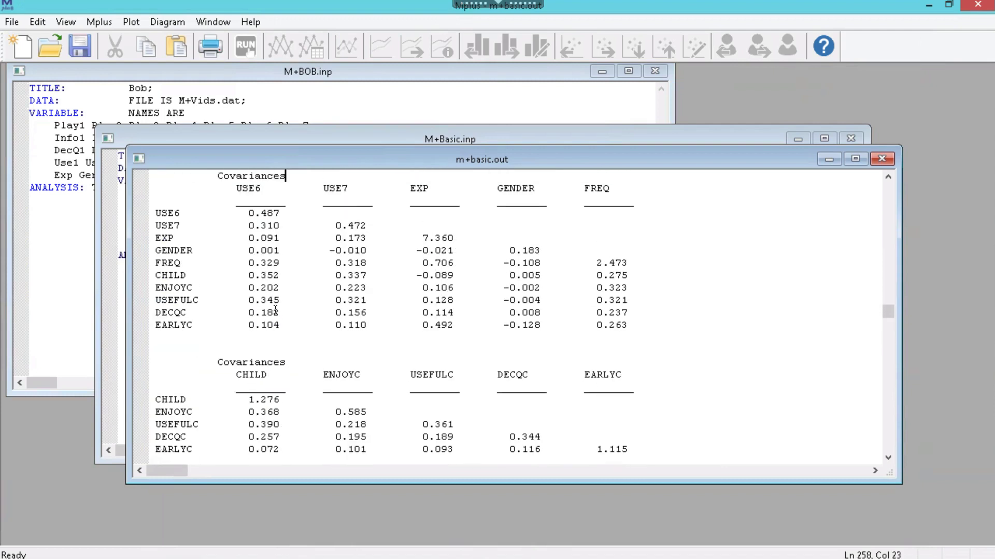
key(Up)
key(Up)
key(Up)
key(Up)
key(Up)
key(Up)
key(Up)
key(Up)
key(Up)
key(Up)
key(Up)
key(Up)
key(Up)
key(Up)
key(Up)
key(Up)
key(Up)
key(Up)
key(Up)
key(Up)
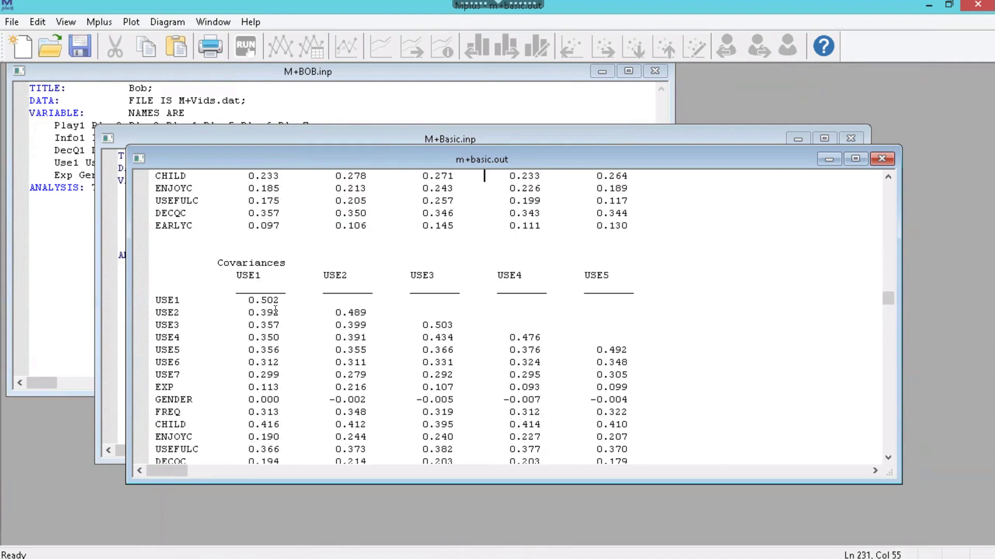
key(Up)
key(Up)
key(Up)
key(Up)
key(Up)
key(Up)
key(Up)
key(Up)
key(Up)
key(Up)
key(Up)
key(Up)
key(Up)
key(Up)
key(Up)
key(Up)
key(Up)
key(Up)
key(Up)
key(Up)
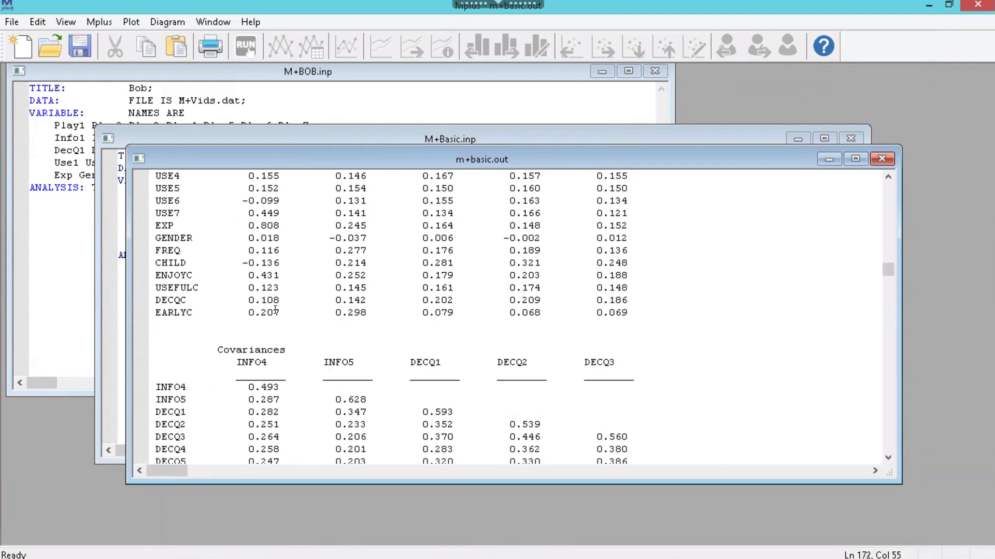
key(Up)
key(Up)
key(Up)
key(Up)
key(Up)
key(Up)
key(Up)
key(Up)
key(Up)
key(Up)
key(Up)
key(Up)
key(Up)
key(Up)
key(Up)
key(Up)
key(Up)
key(Up)
key(Up)
key(Up)
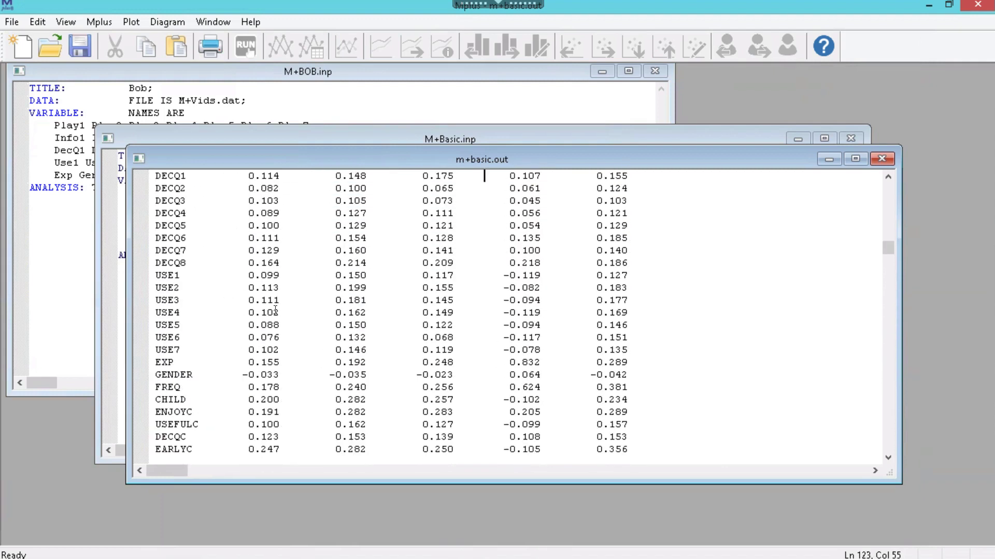
key(Up)
key(Up)
key(Up)
key(Up)
key(Up)
key(Up)
key(Up)
key(Up)
key(Up)
key(Up)
key(Up)
key(Up)
key(Up)
key(Up)
key(Up)
key(Up)
key(Up)
key(Up)
key(Up)
key(Up)
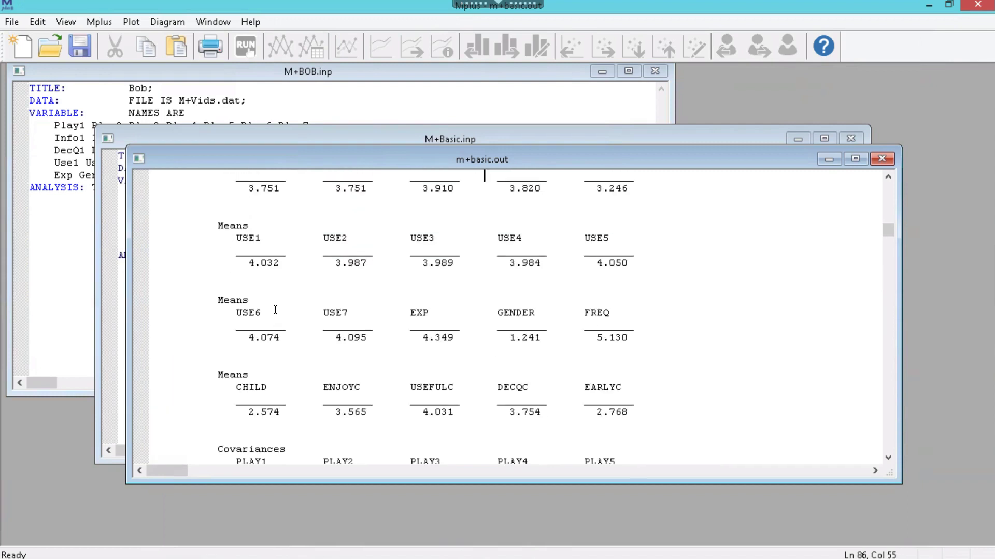
key(Up)
key(Up)
key(Up)
key(Up)
key(Up)
key(Up)
key(Up)
key(Up)
key(Up)
key(Up)
key(Up)
key(Up)
key(Up)
key(Up)
key(Up)
key(Up)
key(Up)
key(Up)
key(Up)
key(Up)
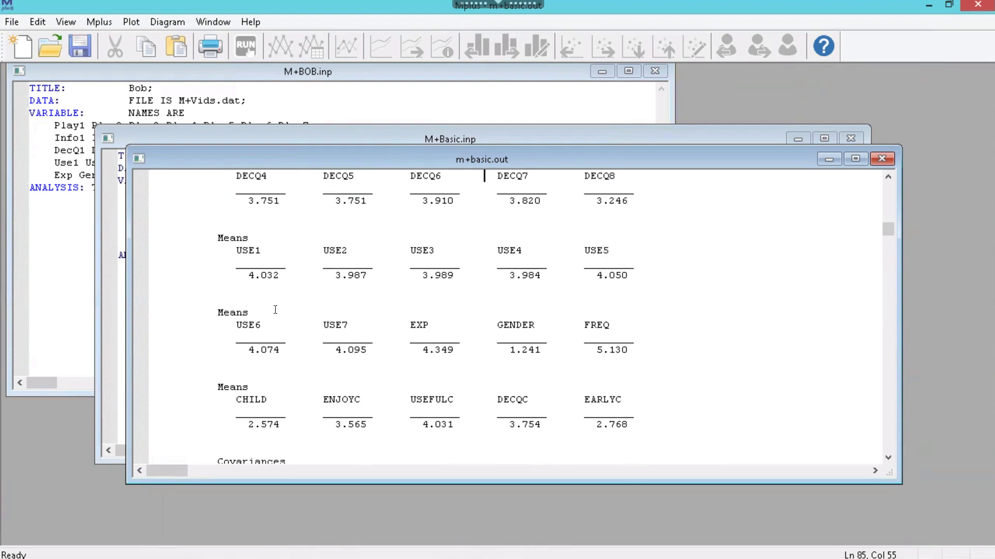
key(Up)
key(Up)
key(Up)
key(Up)
key(Up)
key(Up)
key(Up)
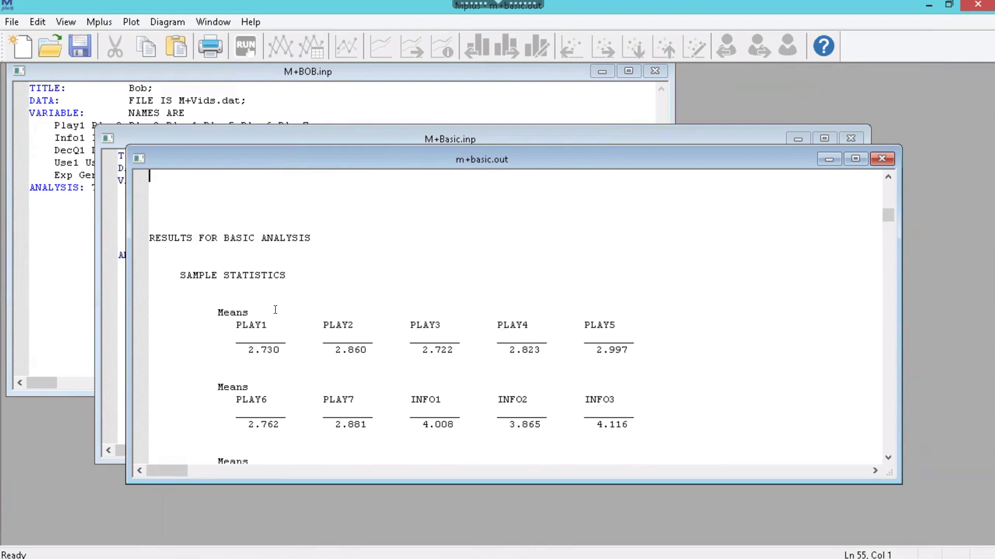